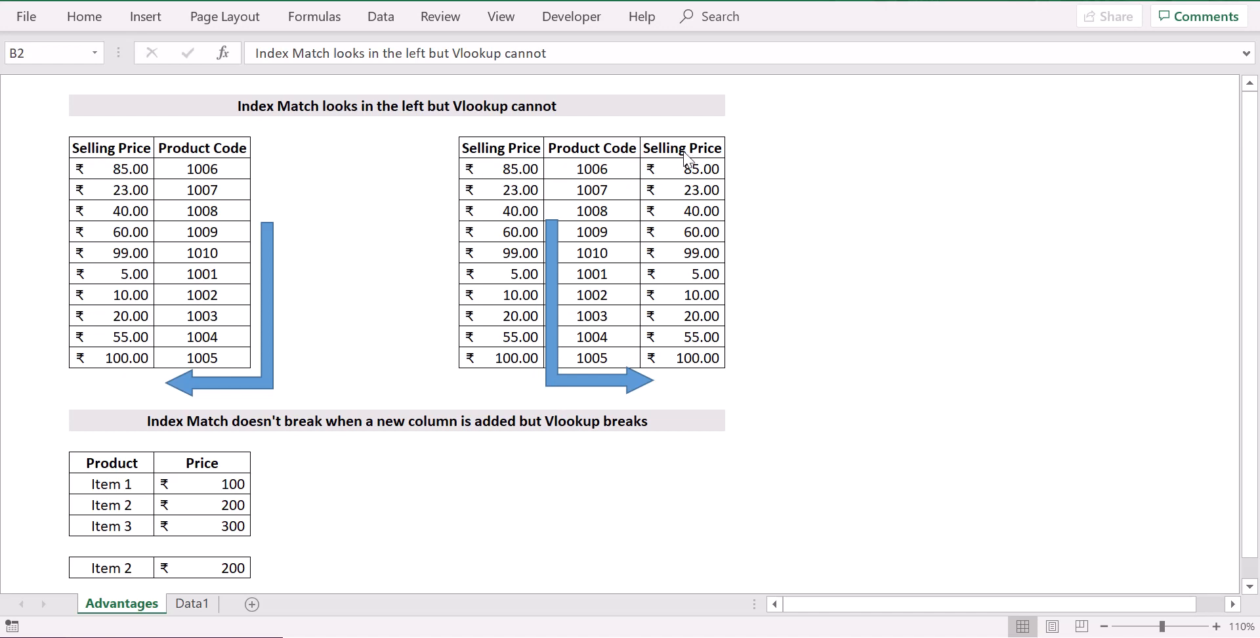
Examine the Selling Price column G4:G14 in the second table of the Advantages sheet
{"action": "left_click", "coordinate": [510, 148]}
{"action": "left_click_drag", "start_coordinate": [510, 148], "coordinate": [489, 357]}
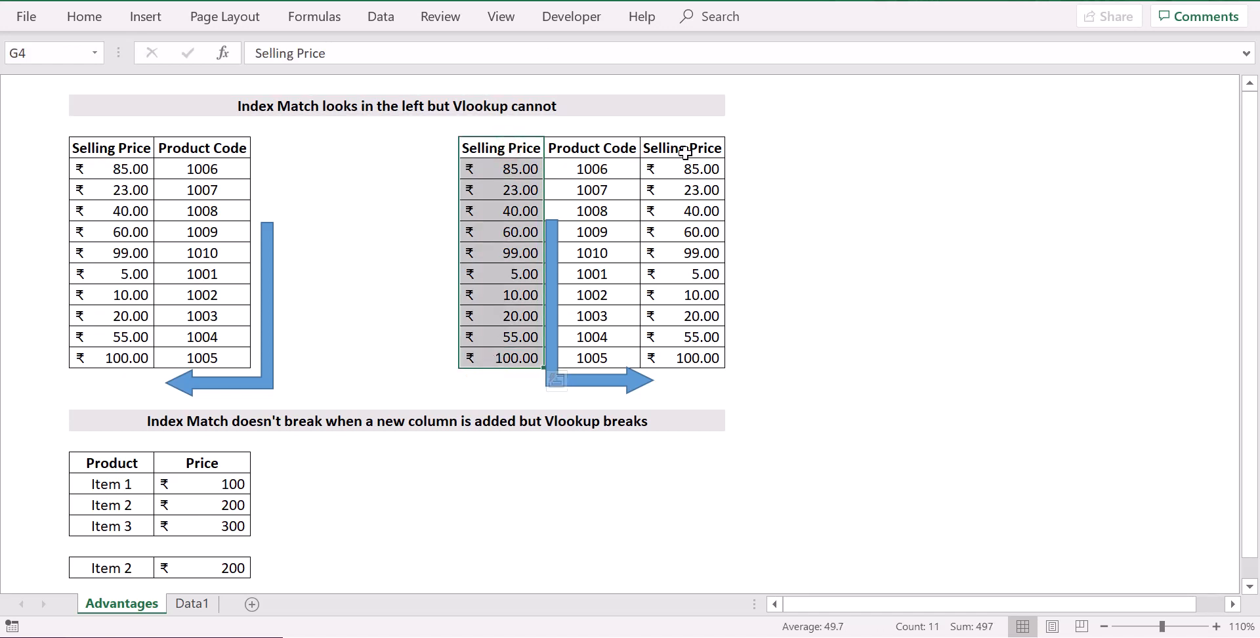
{"action": "left_click", "coordinate": [520, 149]}
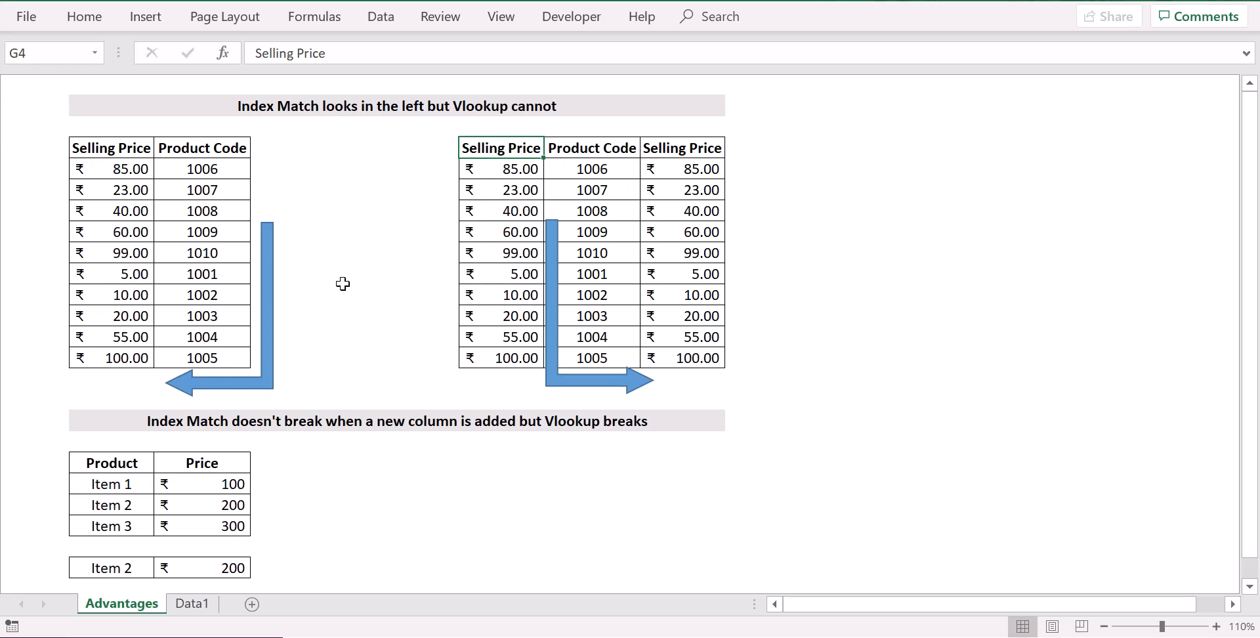
Inspect the lookup formula in C24 that returns the price for Item 2, along with its source row
{"action": "scroll", "coordinate": [337, 282], "scroll_direction": "down", "scroll_amount": 1}
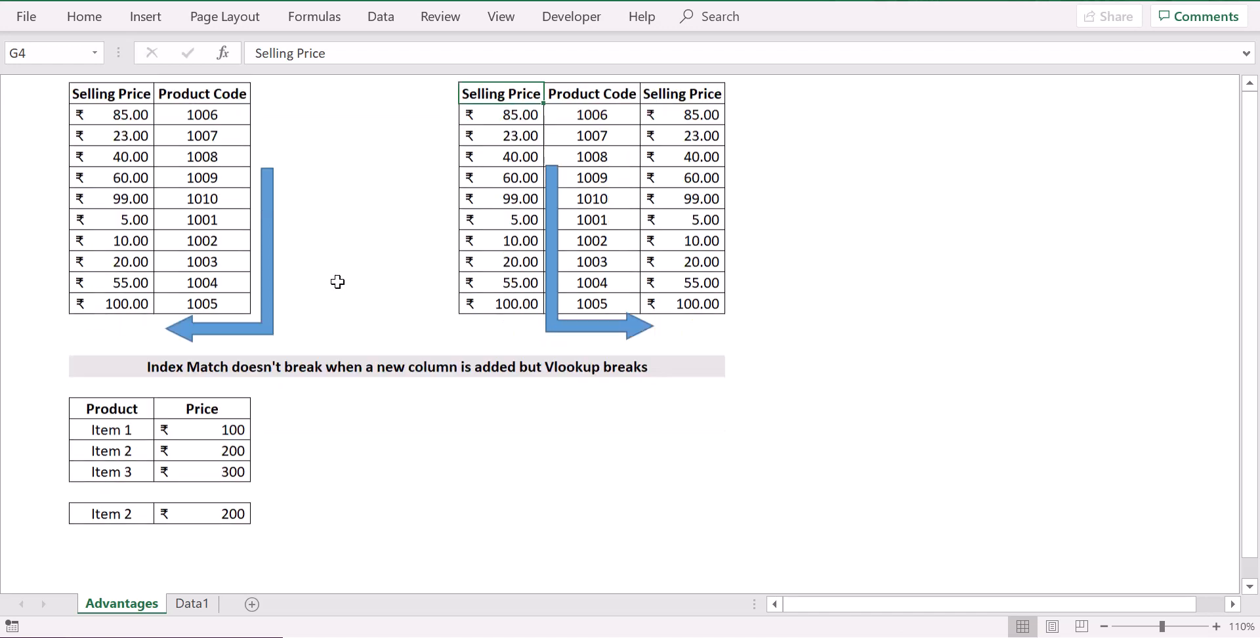
{"action": "scroll", "coordinate": [180, 348], "scroll_direction": "down", "scroll_amount": 1}
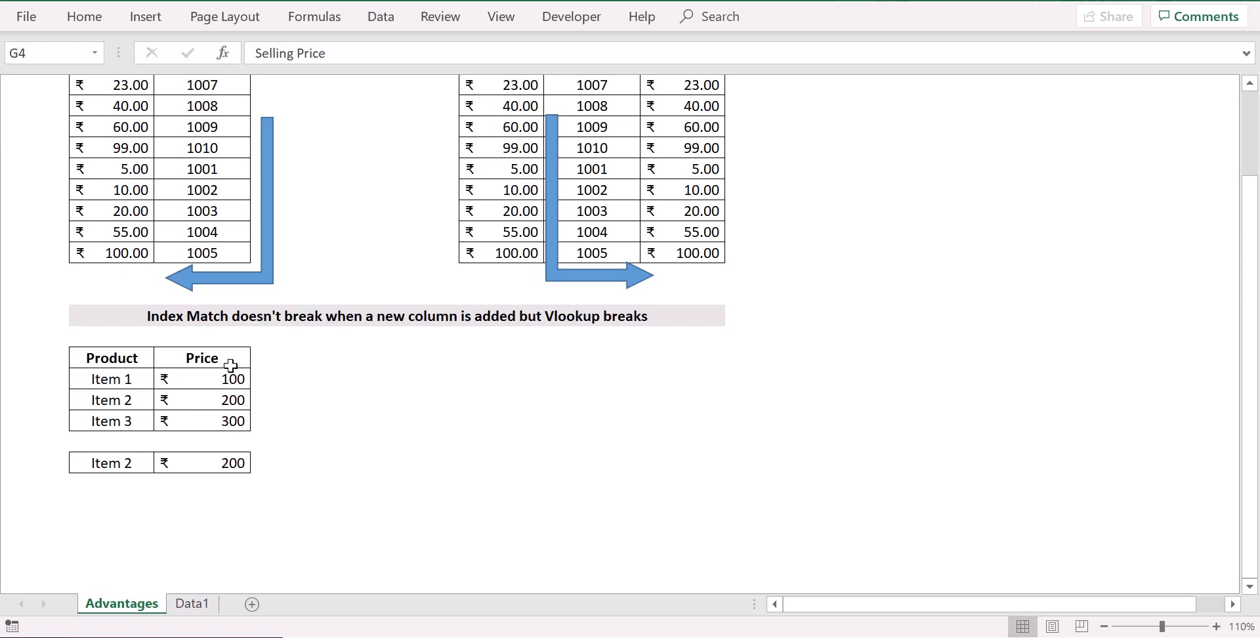
{"action": "left_click", "coordinate": [208, 462]}
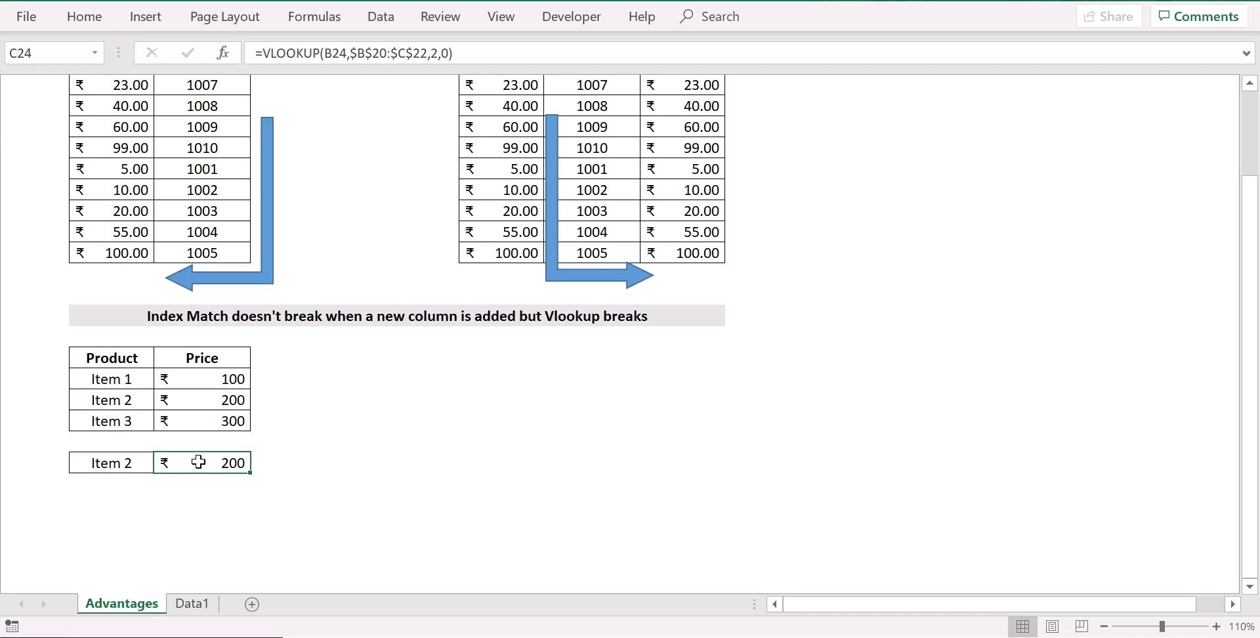
{"action": "left_click", "coordinate": [130, 405]}
{"action": "left_click", "coordinate": [216, 461]}
Insert blank cells at C19:C22, shifting the Price column right, and check the VLOOKUP formula in C24
{"action": "left_click_drag", "start_coordinate": [217, 358], "coordinate": [212, 423]}
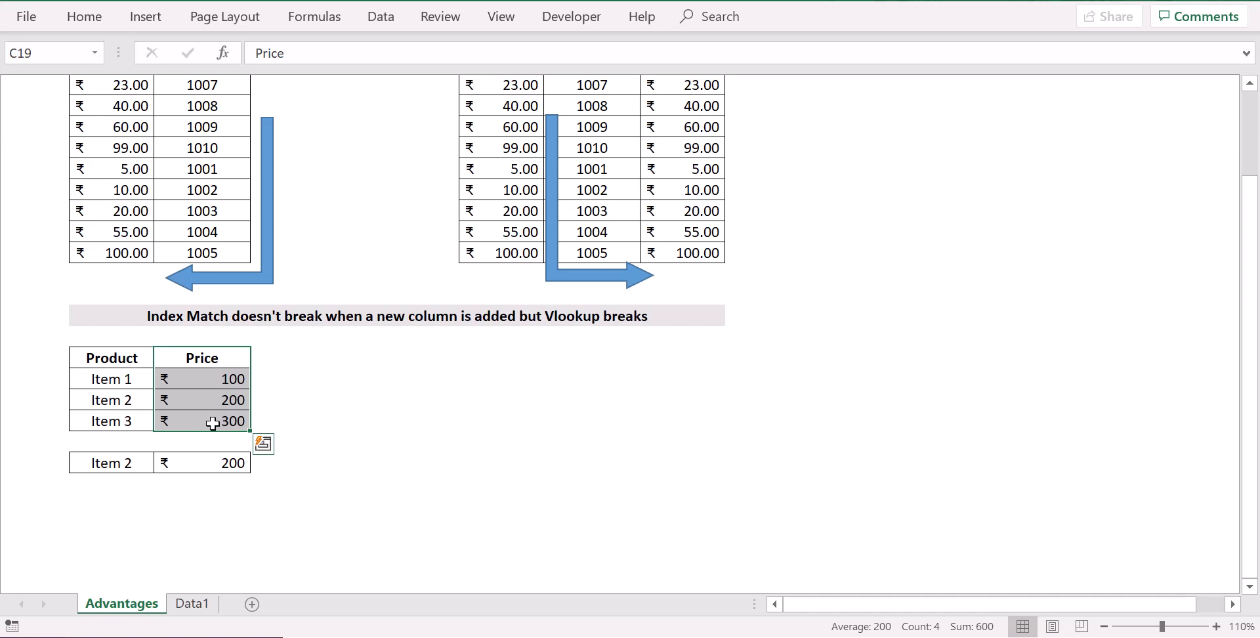
{"action": "key", "text": "alt"}
{"action": "key", "text": "h"}
{"action": "key", "text": "i"}
{"action": "key", "text": "i"}
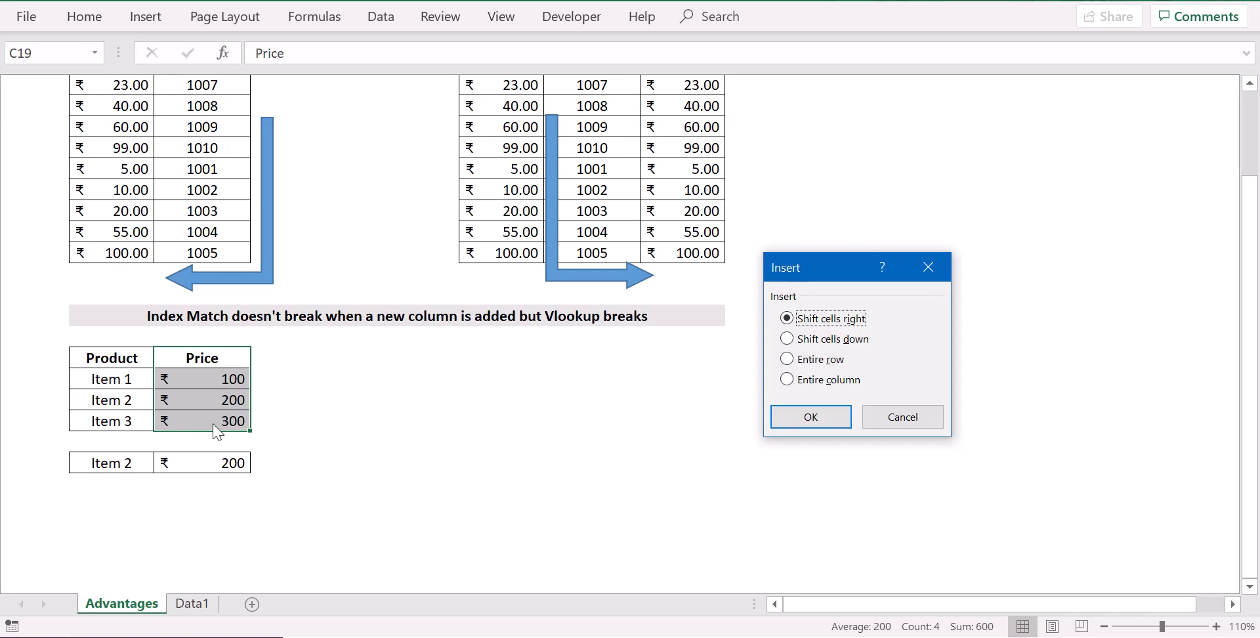
{"action": "key", "text": "Return"}
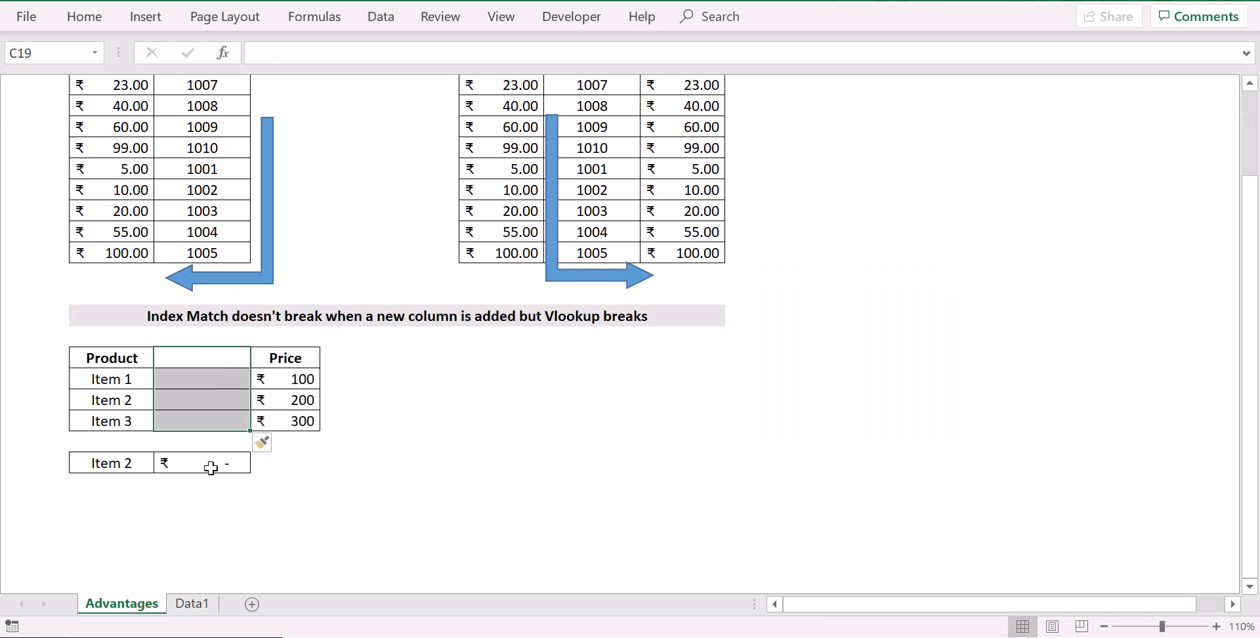
{"action": "left_click", "coordinate": [210, 462]}
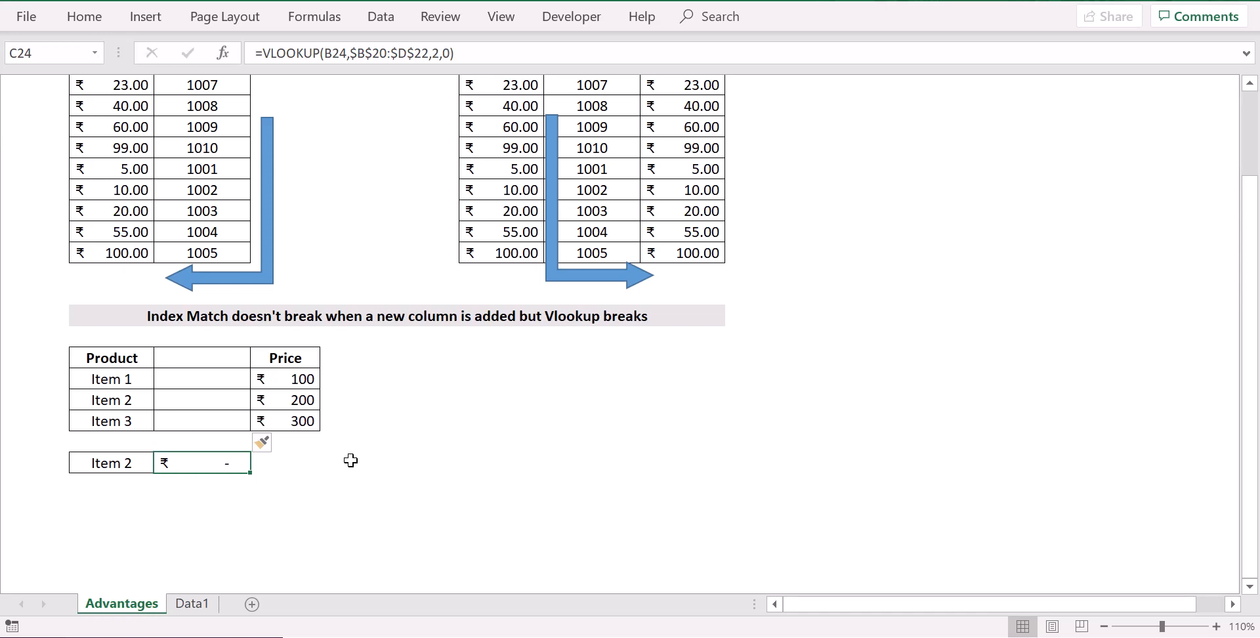
Open the Data1 sheet and review the product codes in B3:B12 and the selling prices in K3:K12
{"action": "key", "text": "ctrl+Page_Down"}
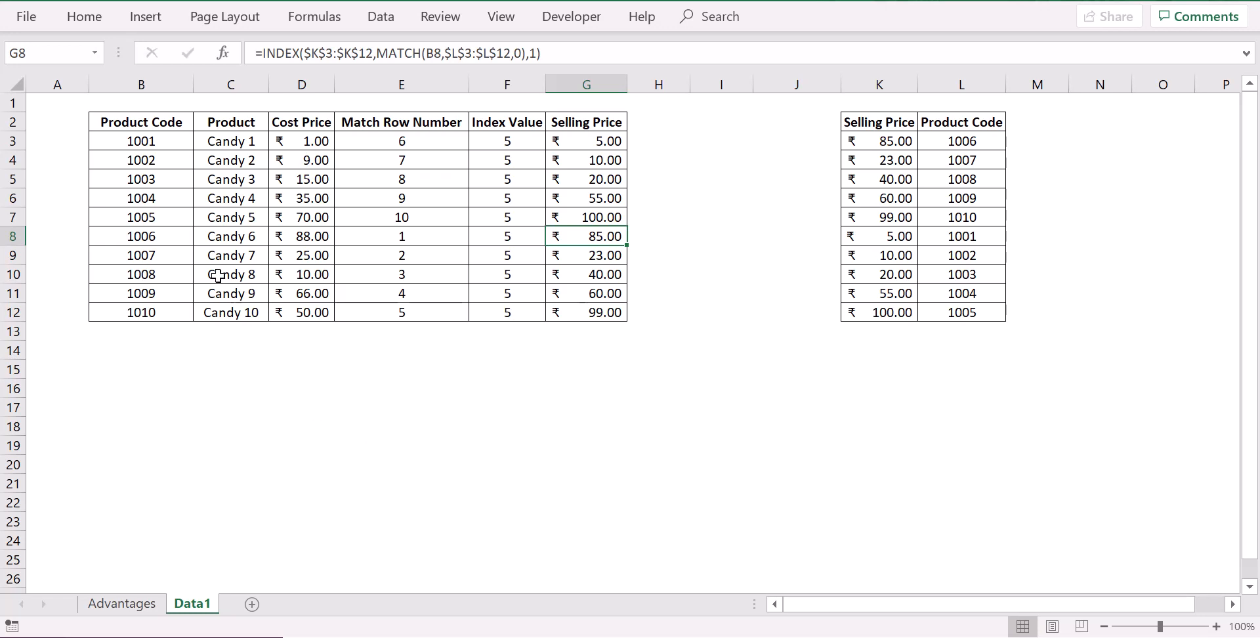
{"action": "left_click", "coordinate": [178, 148]}
{"action": "left_click_drag", "start_coordinate": [177, 148], "coordinate": [164, 315]}
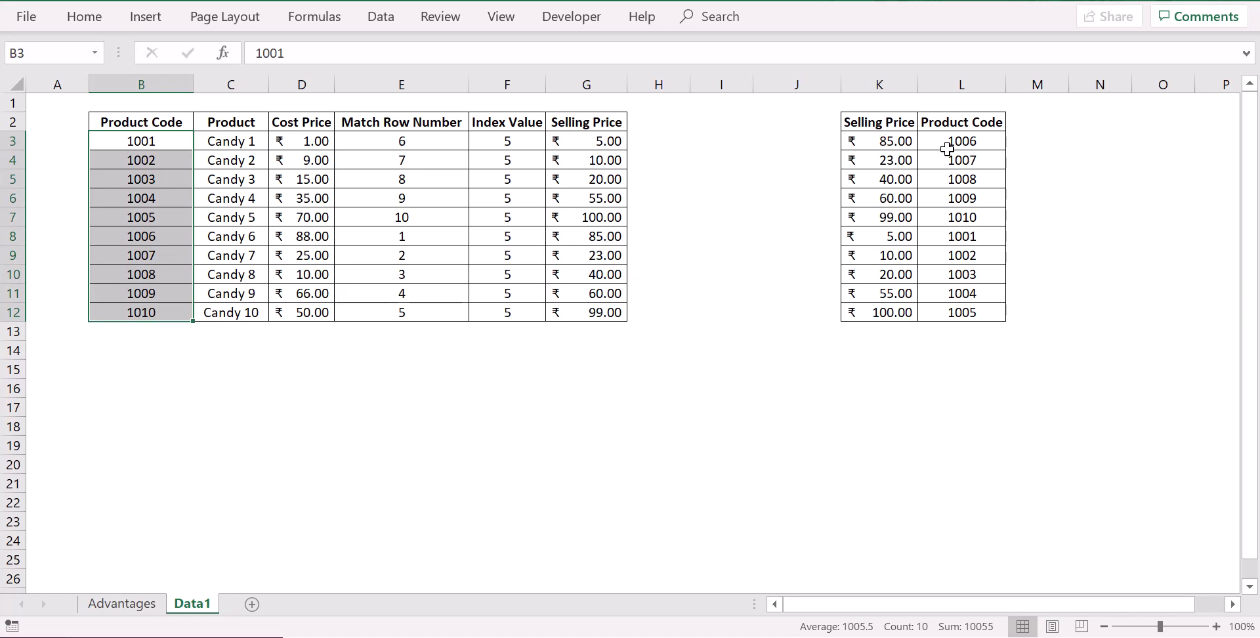
{"action": "left_click", "coordinate": [899, 141]}
{"action": "left_click_drag", "start_coordinate": [899, 140], "coordinate": [893, 314]}
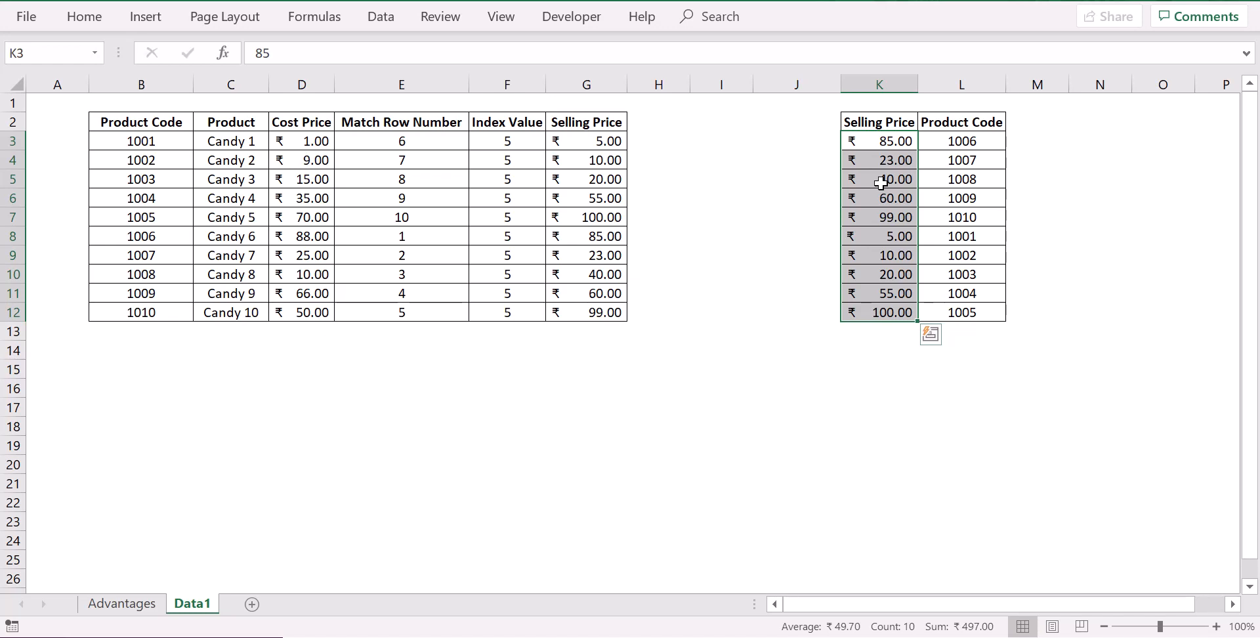
{"action": "left_click", "coordinate": [871, 126]}
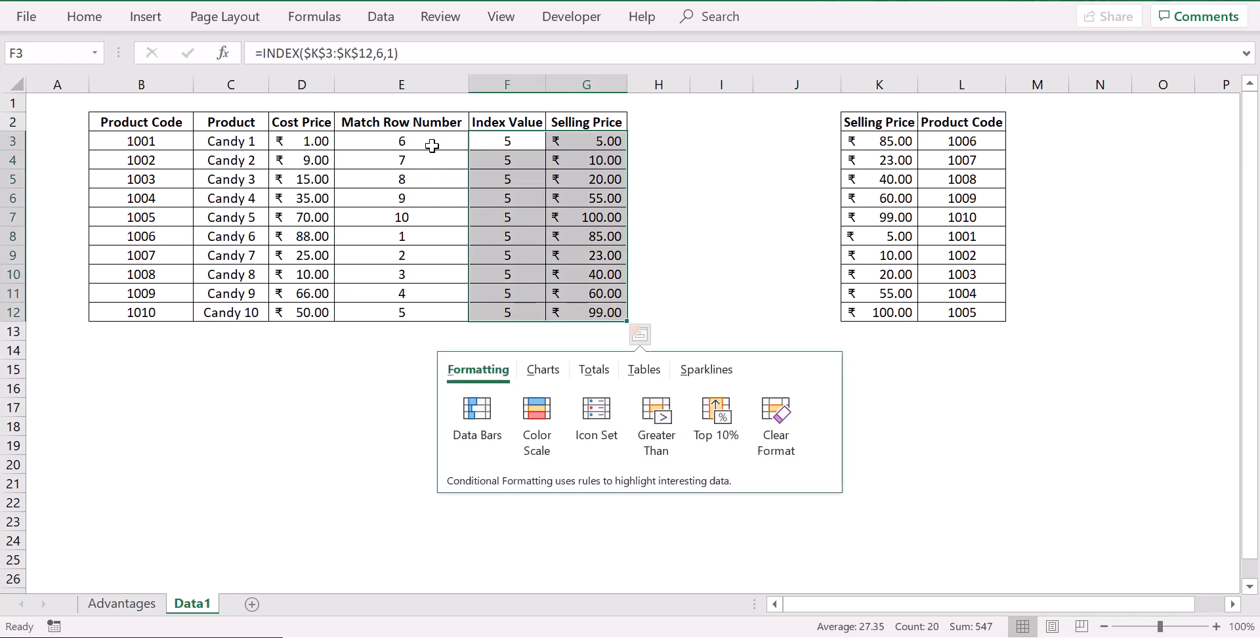
Clear the contents of E3:G12 under Match Row Number, Index Value and Selling Price
{"action": "key", "text": "ctrl+q"}
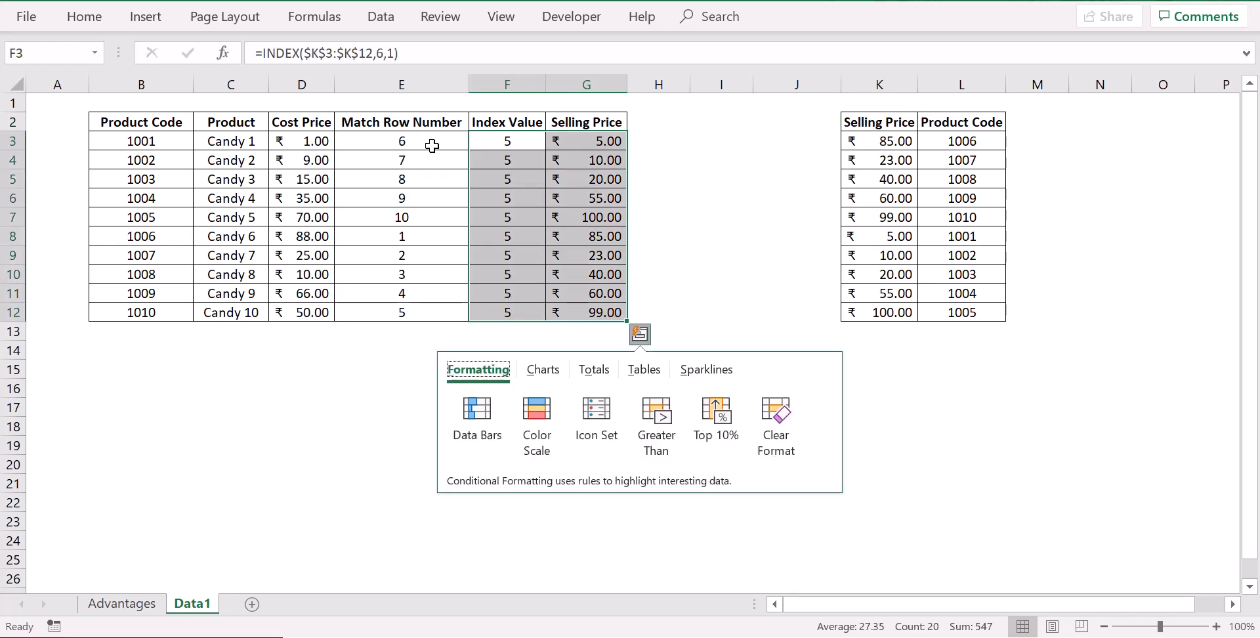
{"action": "left_click", "coordinate": [432, 143]}
{"action": "left_click_drag", "start_coordinate": [433, 143], "coordinate": [563, 314]}
{"action": "key", "text": "Delete"}
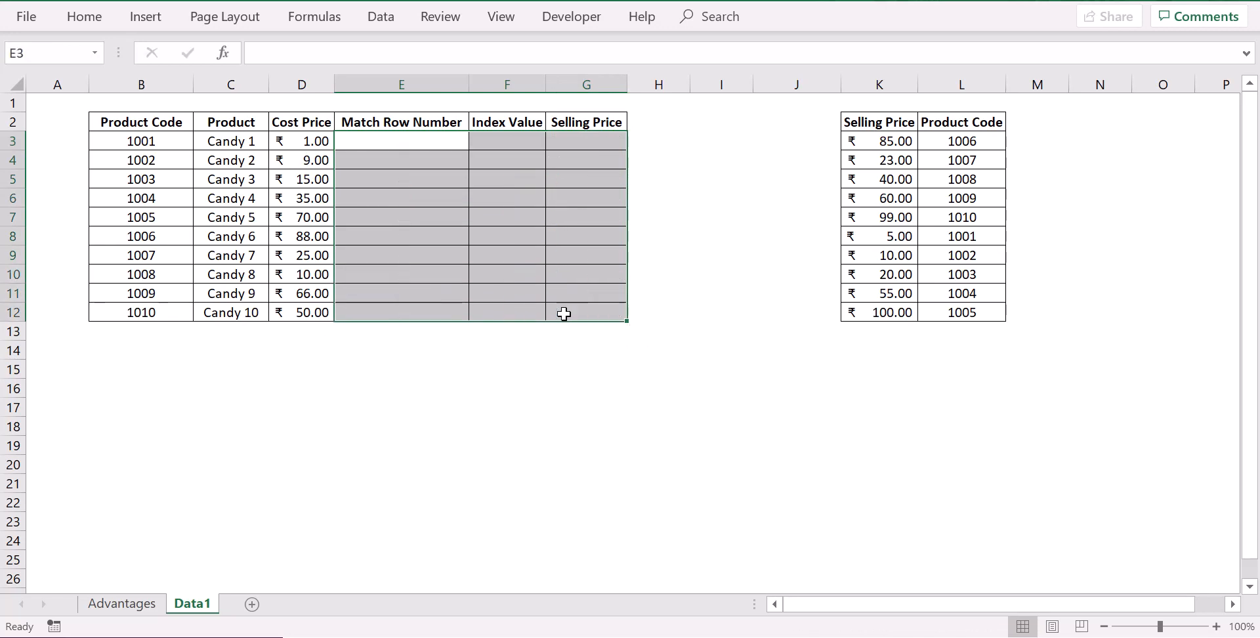
Enter =MATCH(B3,$L$3:$L$12,0) in E3 to find the product code's row position with an exact match
{"action": "left_click", "coordinate": [416, 139]}
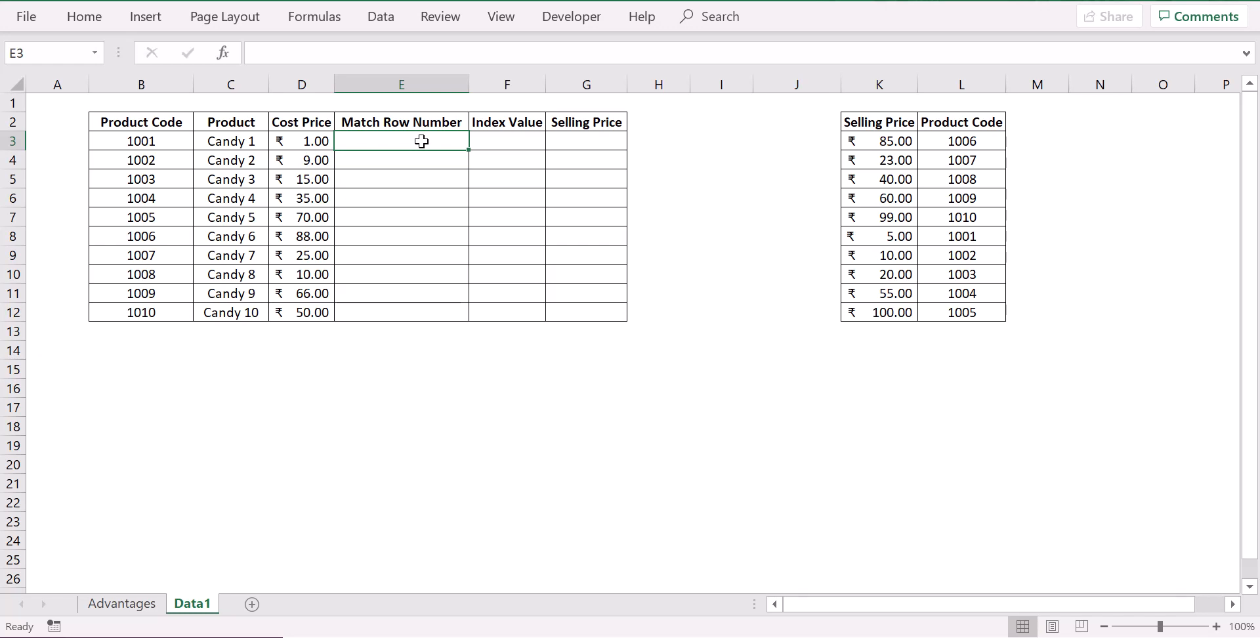
{"action": "type", "text": "=ma"}
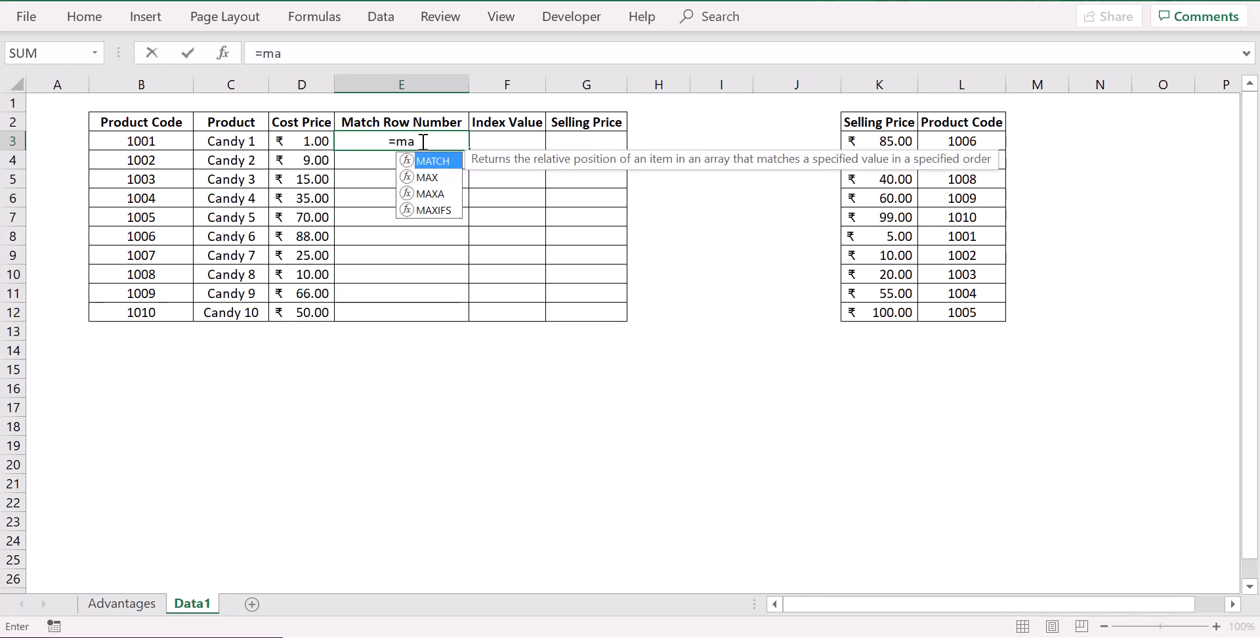
{"action": "type", "text": "tch"}
{"action": "key", "text": "Tab"}
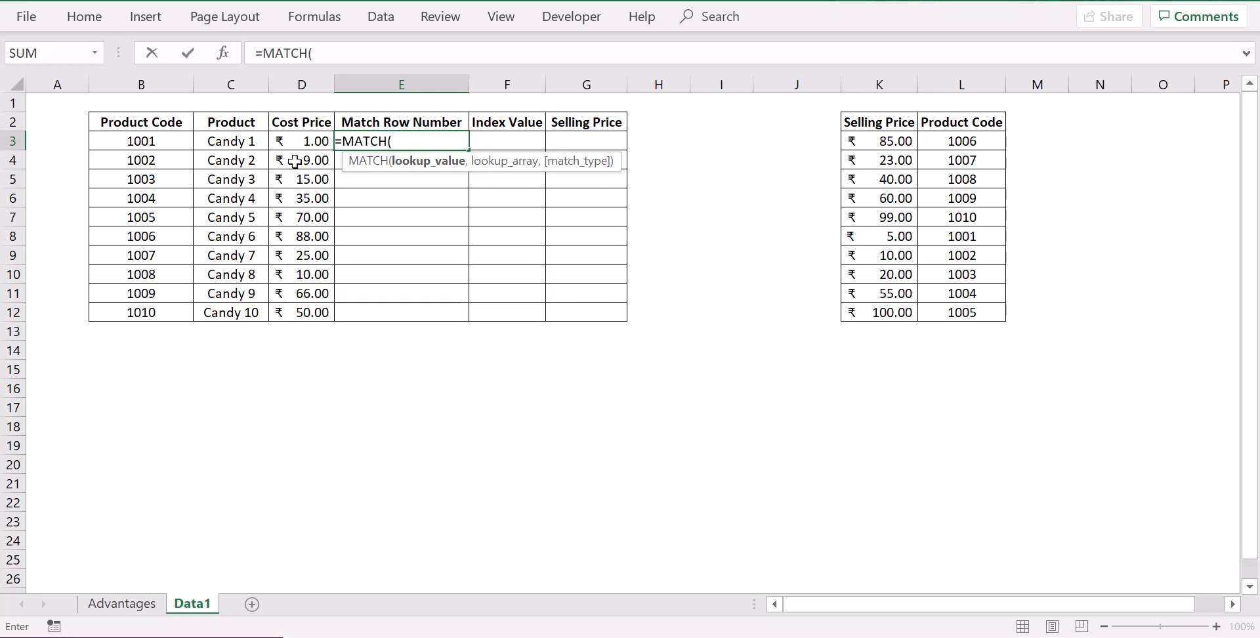
{"action": "left_click", "coordinate": [179, 141]}
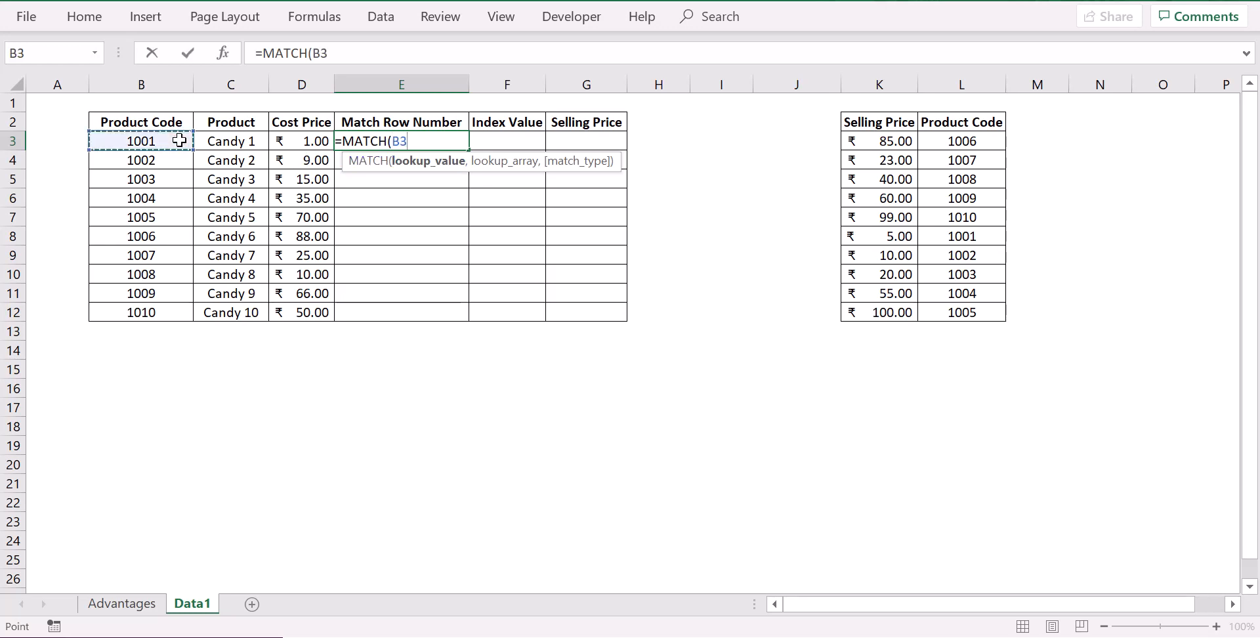
{"action": "type", "text": ","}
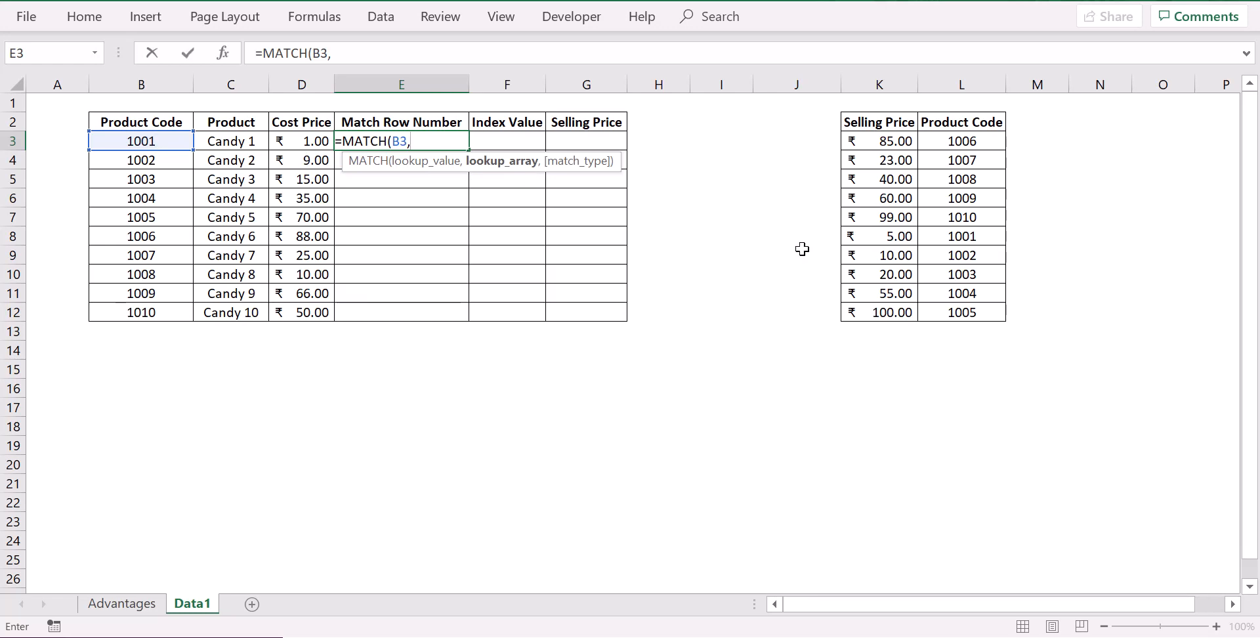
{"action": "left_click", "coordinate": [969, 140]}
{"action": "left_click_drag", "start_coordinate": [969, 140], "coordinate": [959, 308]}
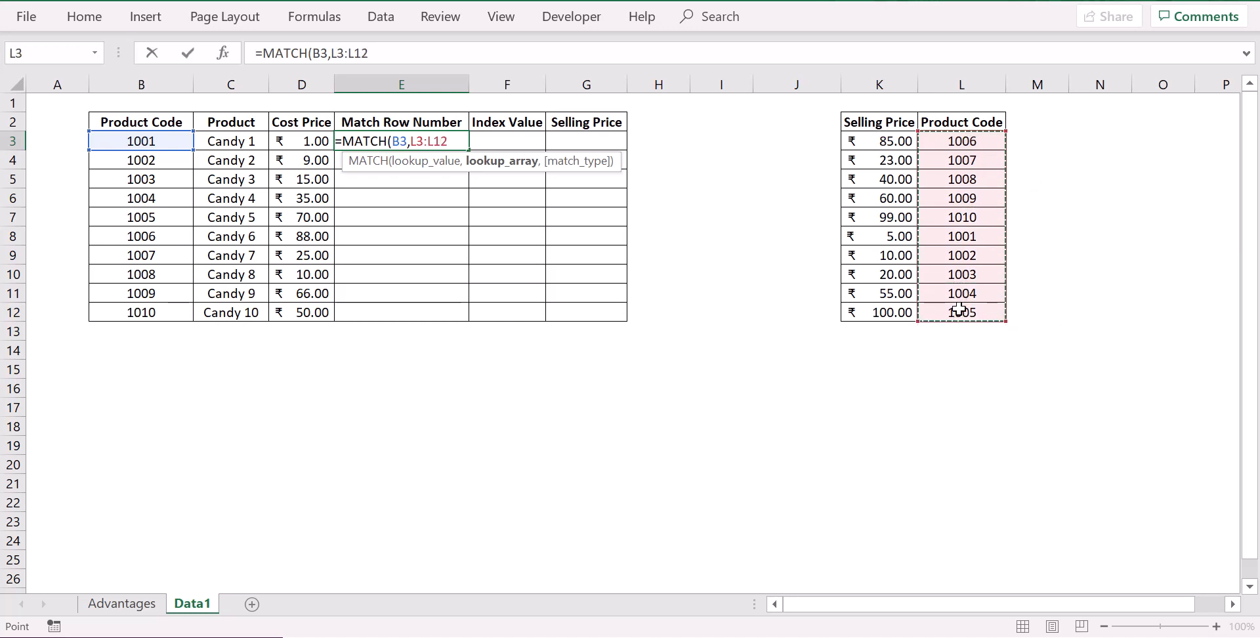
{"action": "key", "text": "F4"}
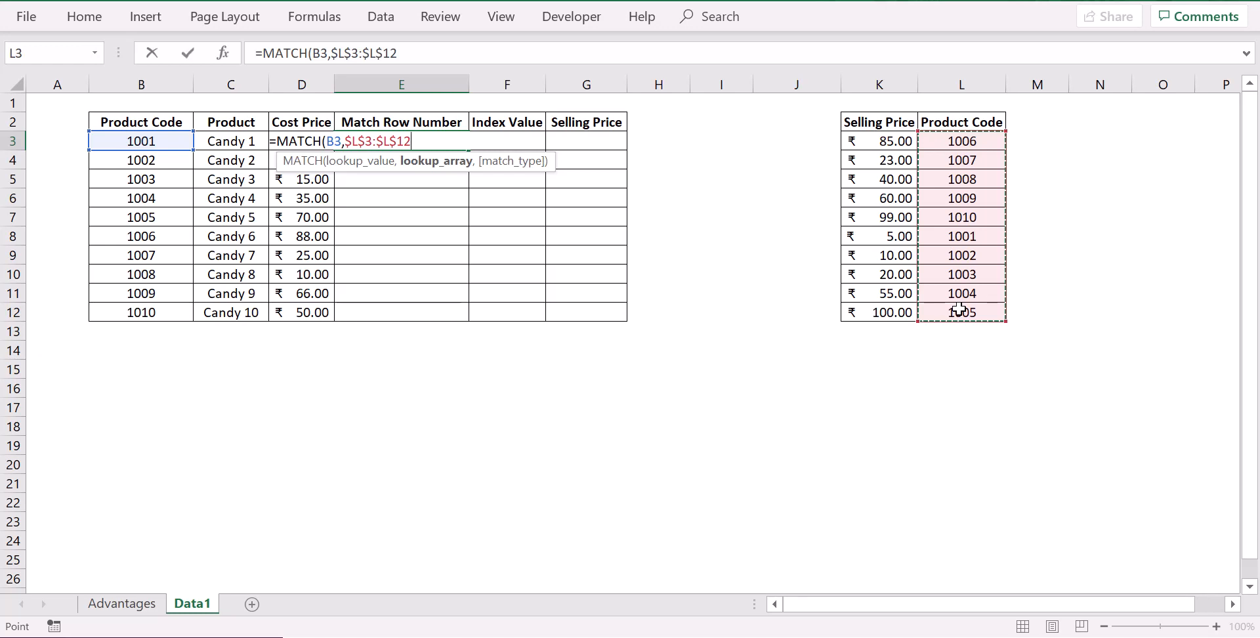
{"action": "type", "text": ","}
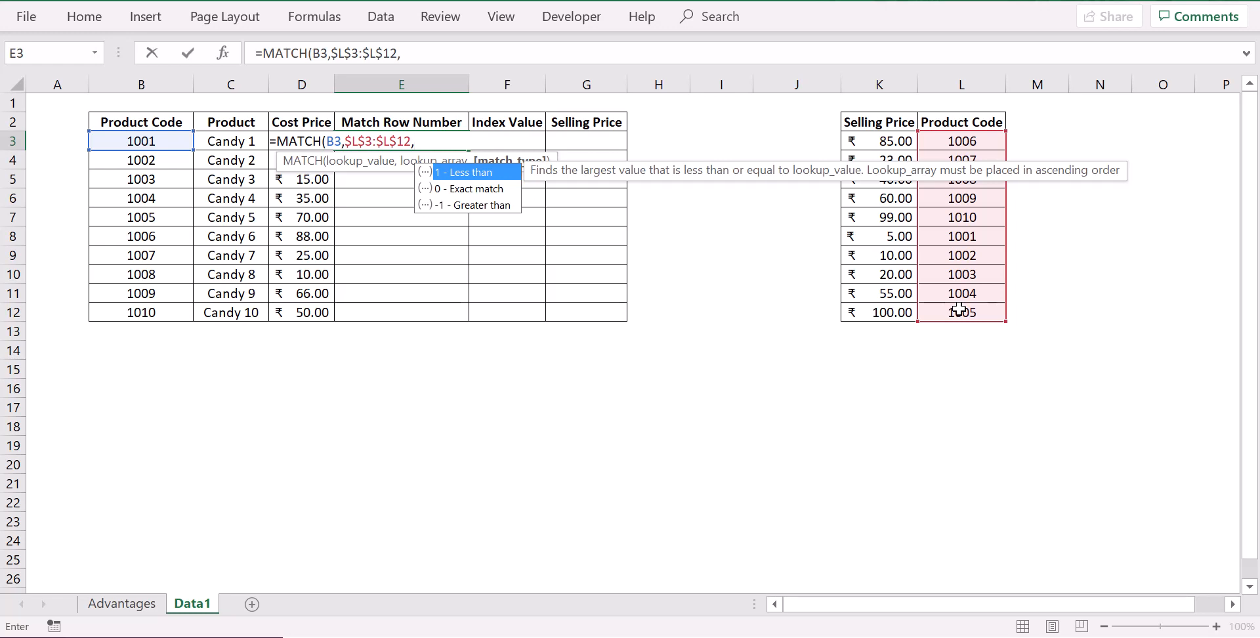
{"action": "key", "text": "Down"}
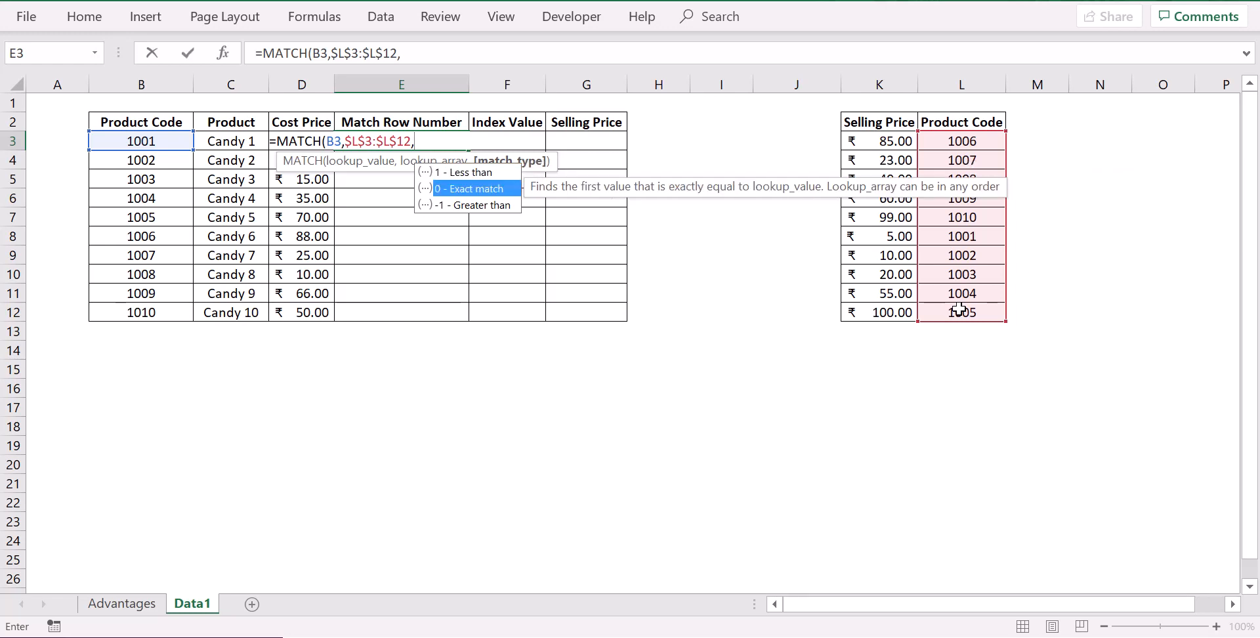
{"action": "key", "text": "Tab"}
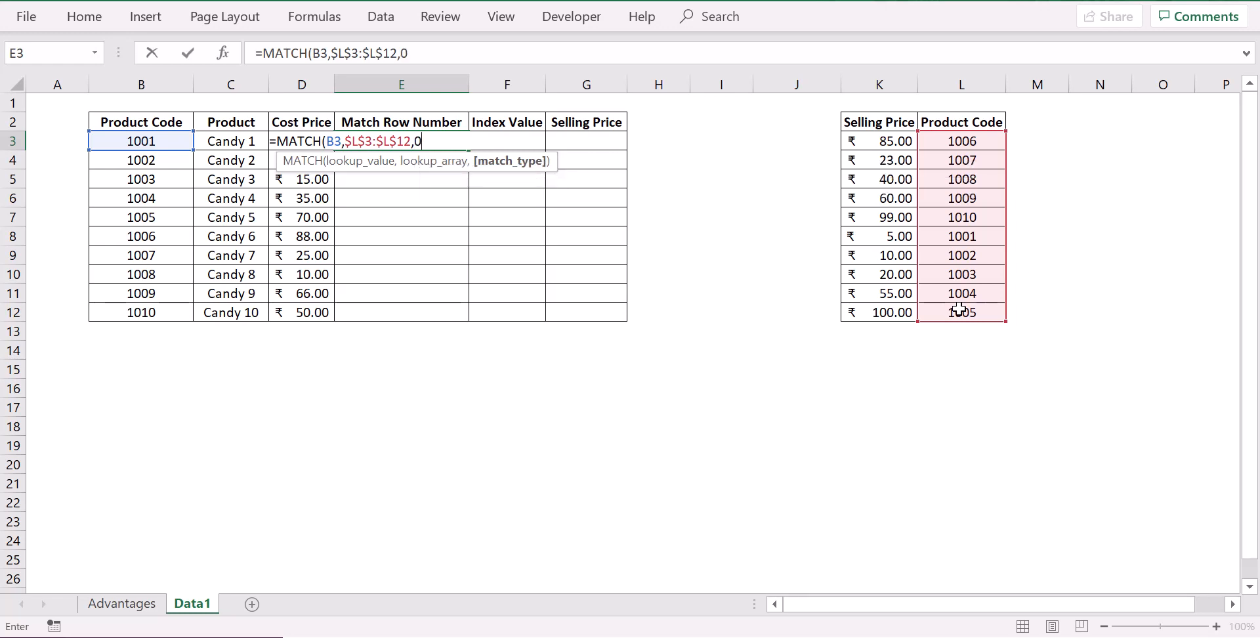
{"action": "type", "text": ")"}
{"action": "key", "text": "Return"}
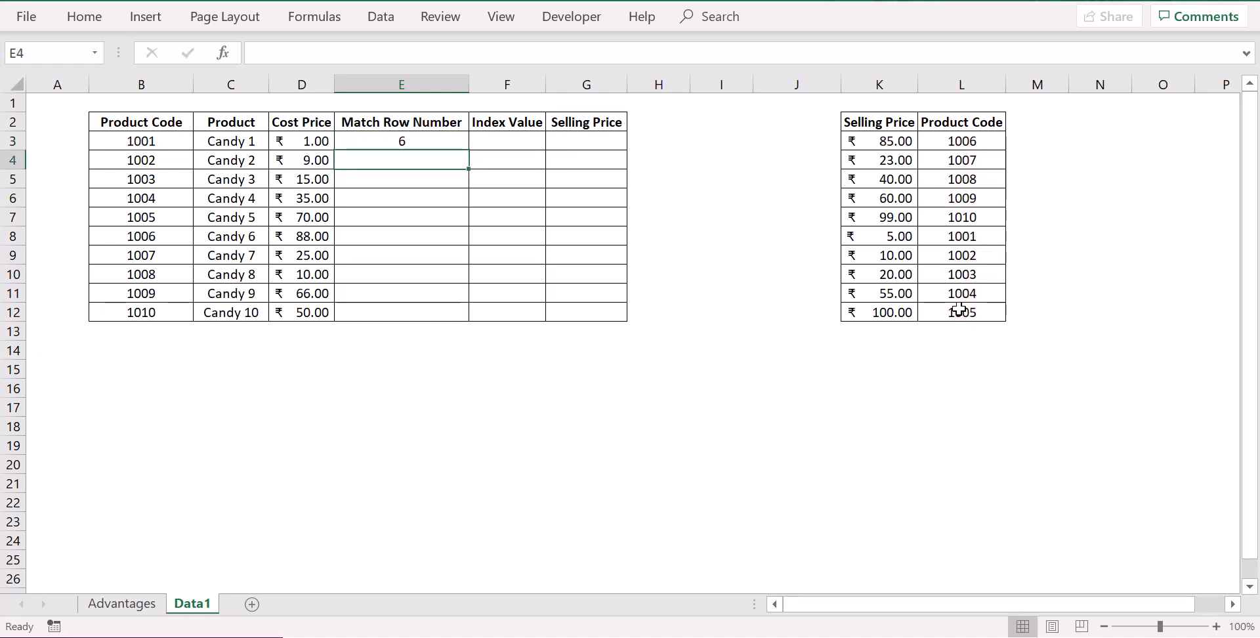
Trace the MATCH result in E3 by locating product code 1001 from B3 within the lookup range L3:L12
{"action": "left_click", "coordinate": [427, 139]}
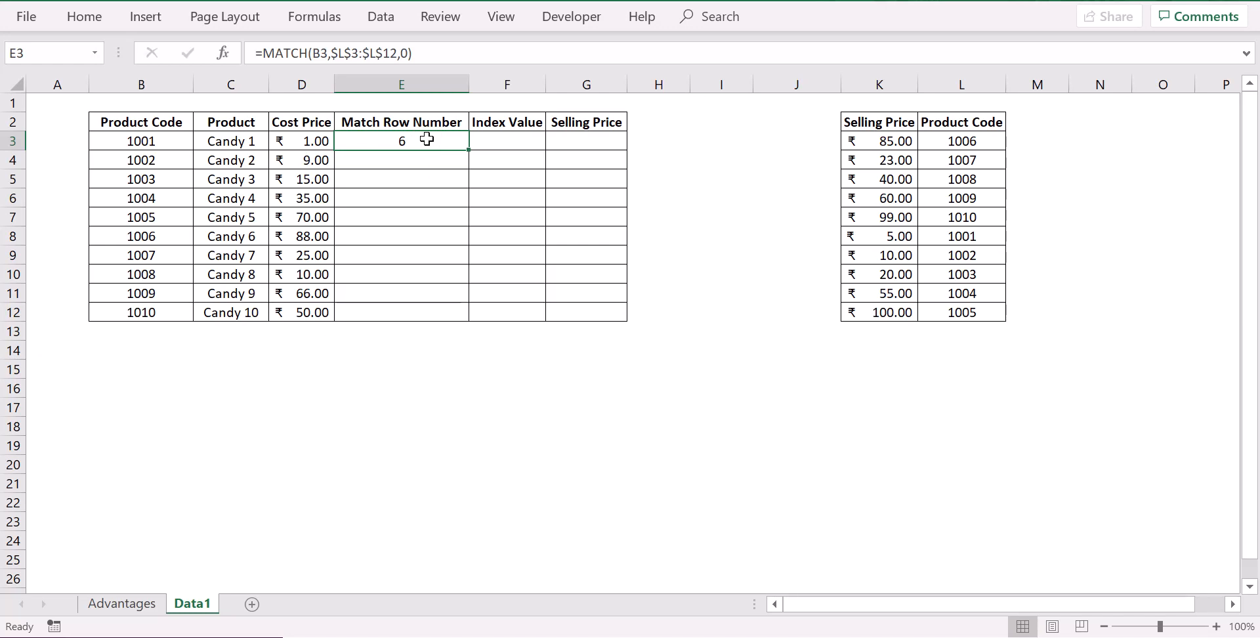
{"action": "left_click", "coordinate": [181, 141]}
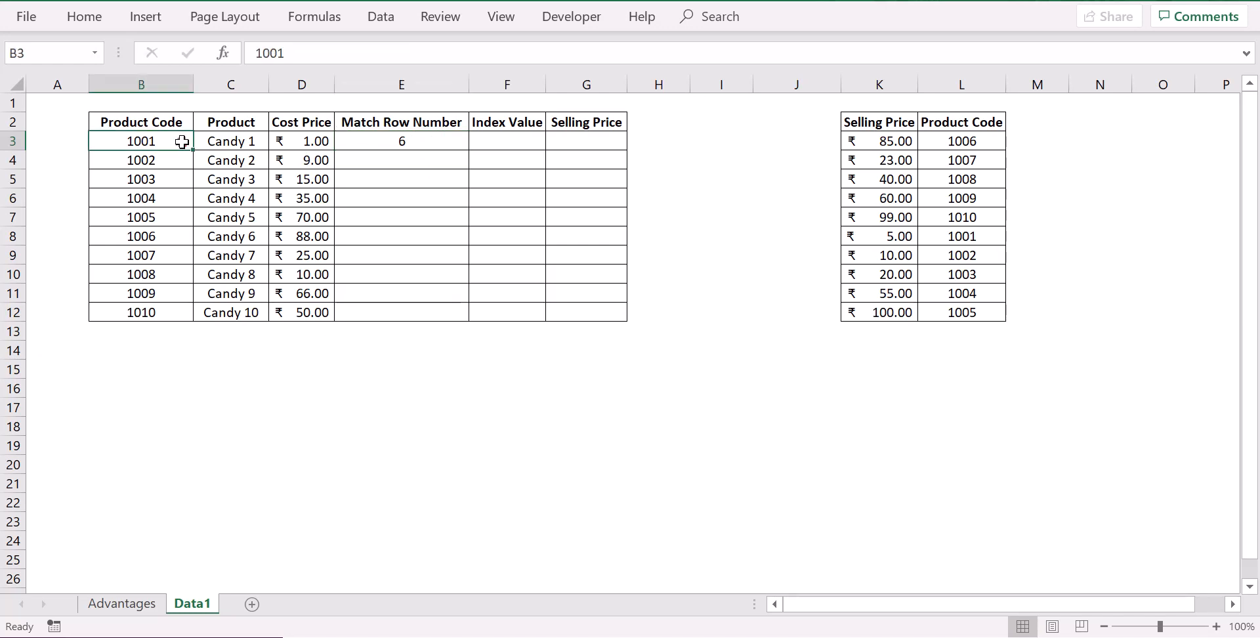
{"action": "left_click", "coordinate": [973, 143]}
{"action": "left_click_drag", "start_coordinate": [974, 145], "coordinate": [967, 313]}
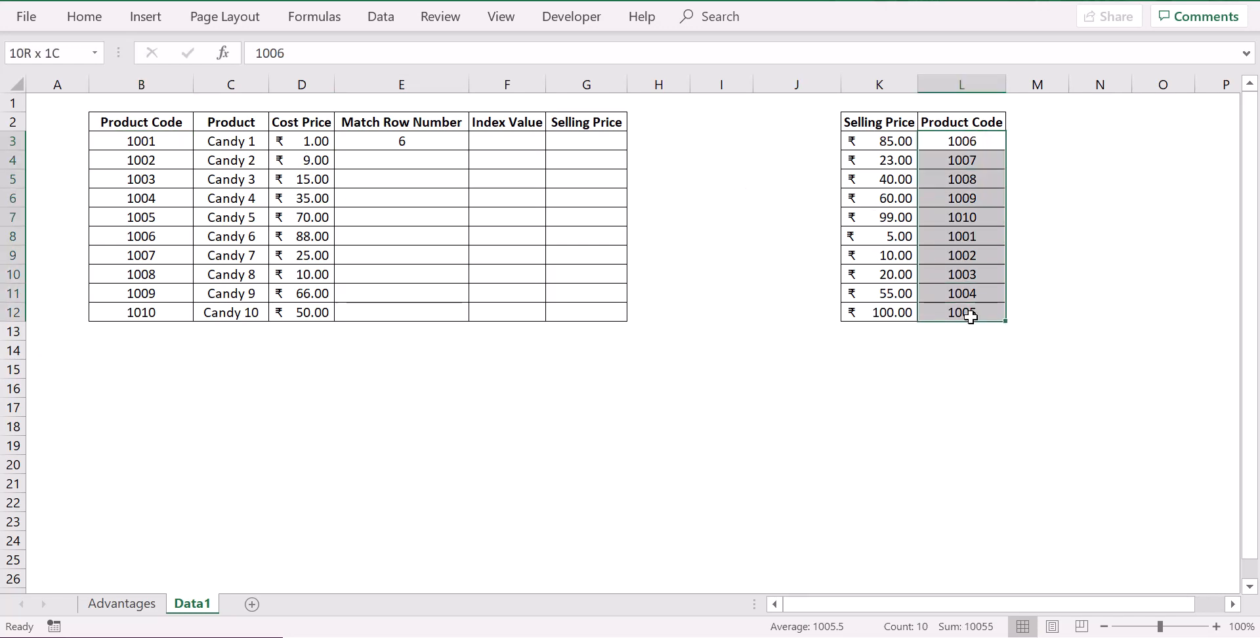
{"action": "left_click", "coordinate": [971, 141]}
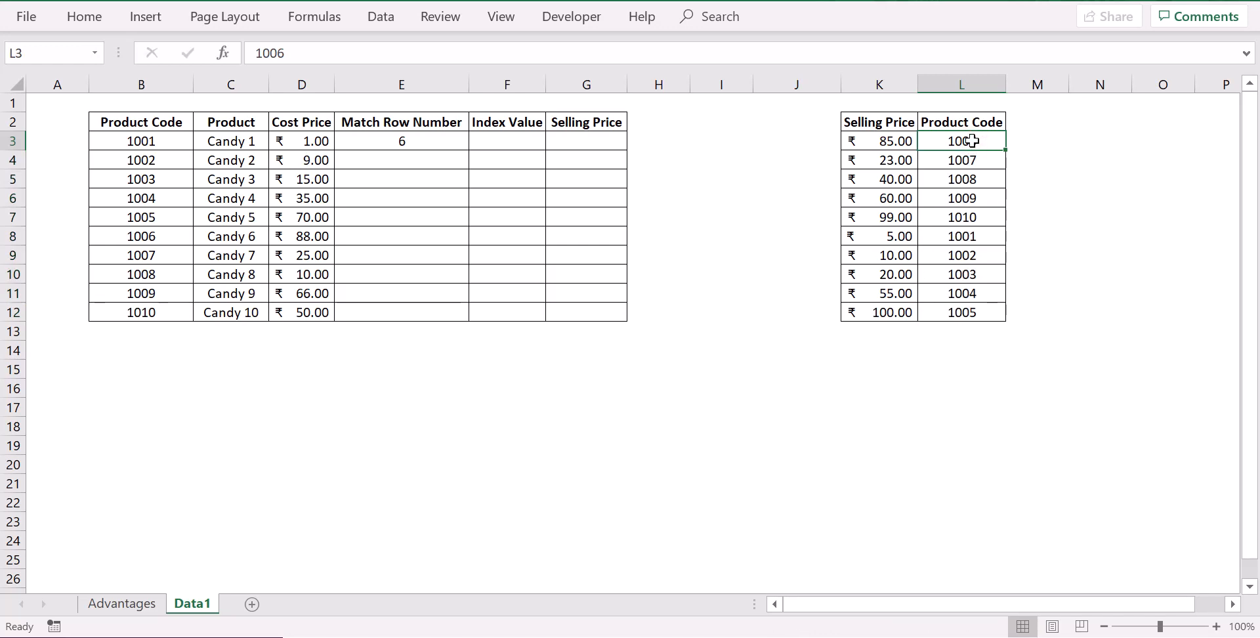
{"action": "key", "text": "Down"}
{"action": "key", "text": "Down"}
{"action": "key", "text": "Down"}
{"action": "key", "text": "Down"}
{"action": "key", "text": "Down"}
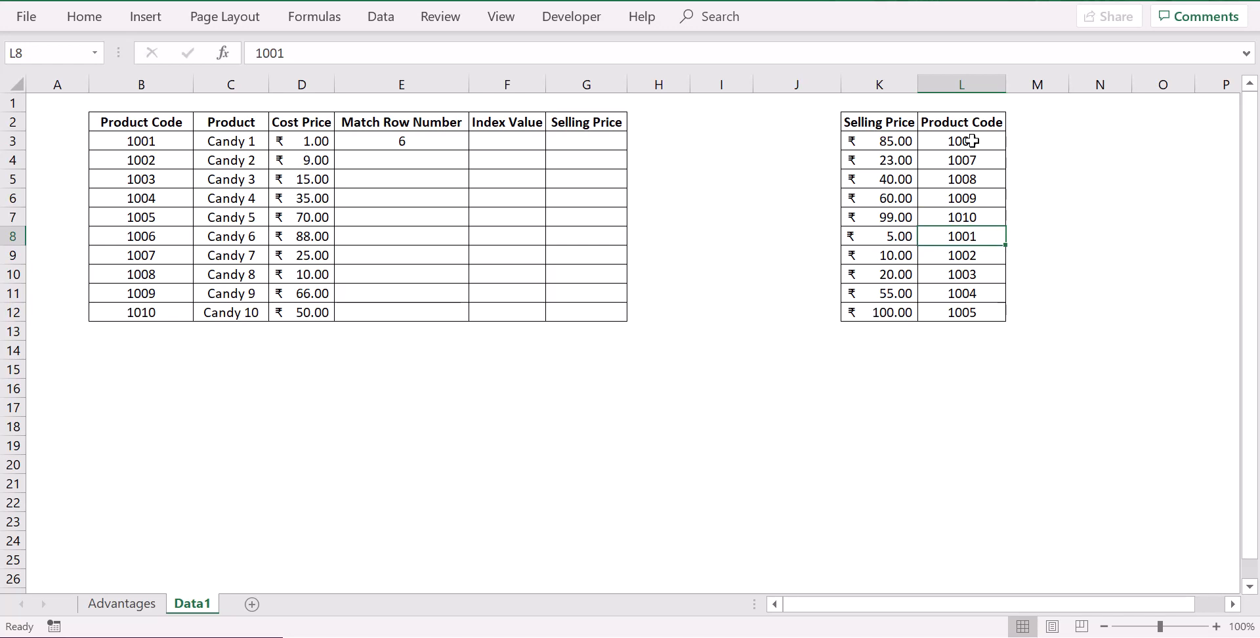
Fill the MATCH formula from E3 down the Match Row Number column to E12
{"action": "left_click", "coordinate": [427, 144]}
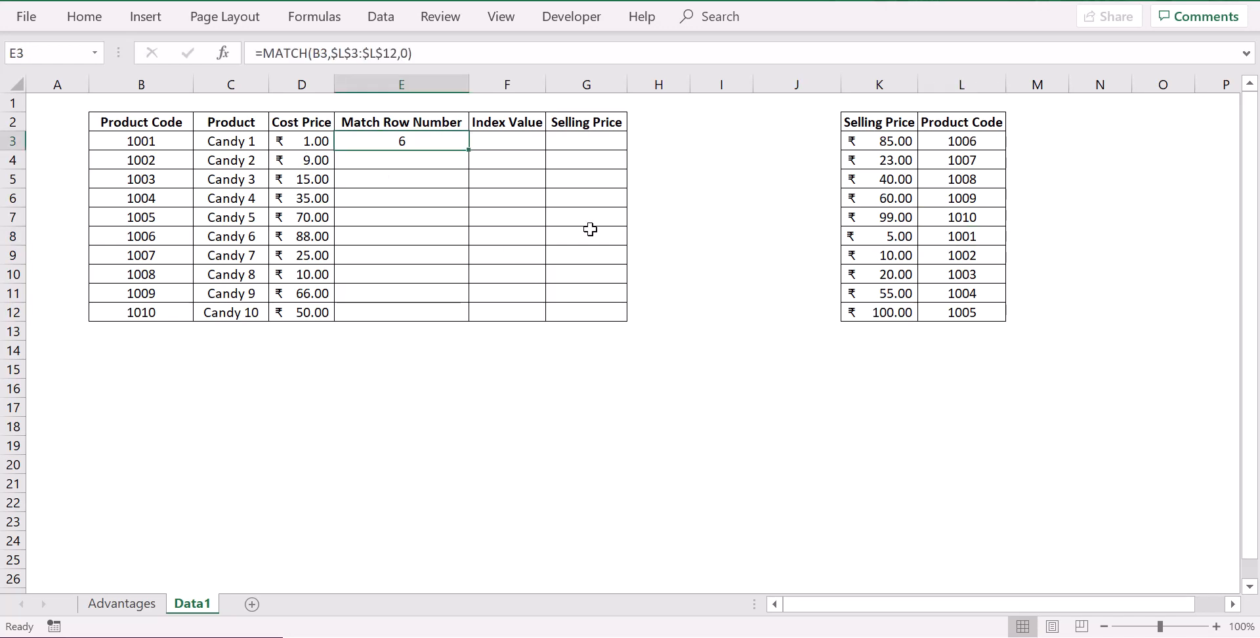
{"action": "left_click", "coordinate": [471, 149]}
{"action": "double_click", "coordinate": [470, 150]}
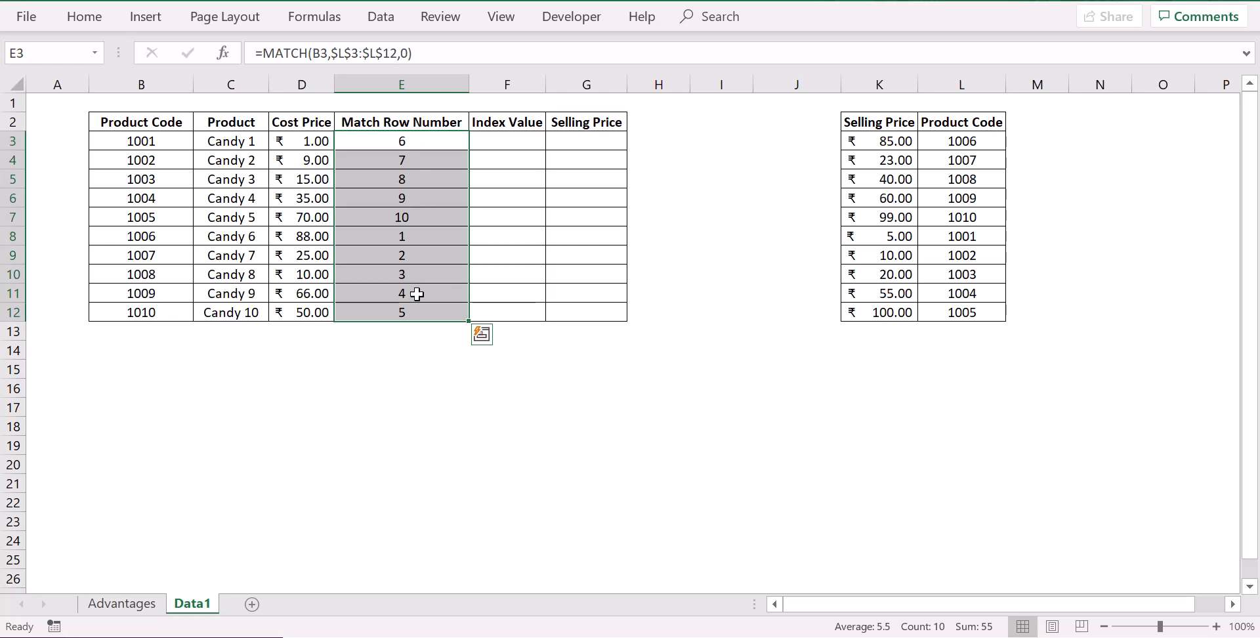
{"action": "left_click", "coordinate": [411, 342]}
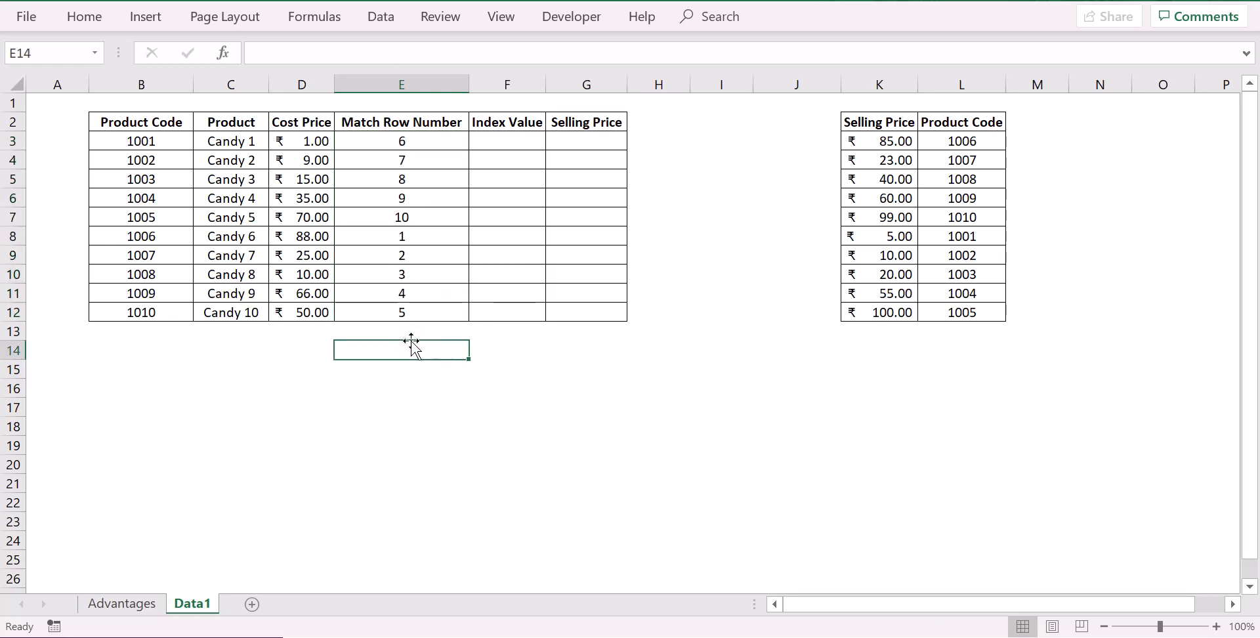
Enter =INDEX($K$3:$K$12,6,1) in F3 under Index Value to return the selling price at row position 6
{"action": "left_click", "coordinate": [521, 140]}
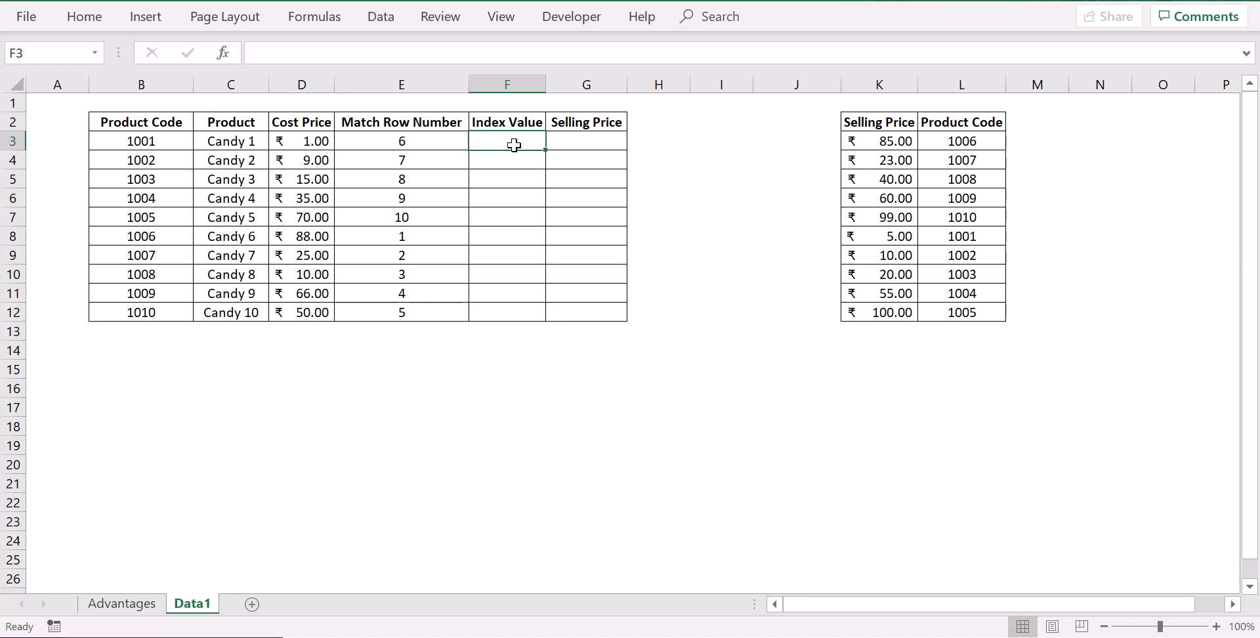
{"action": "type", "text": "=index"}
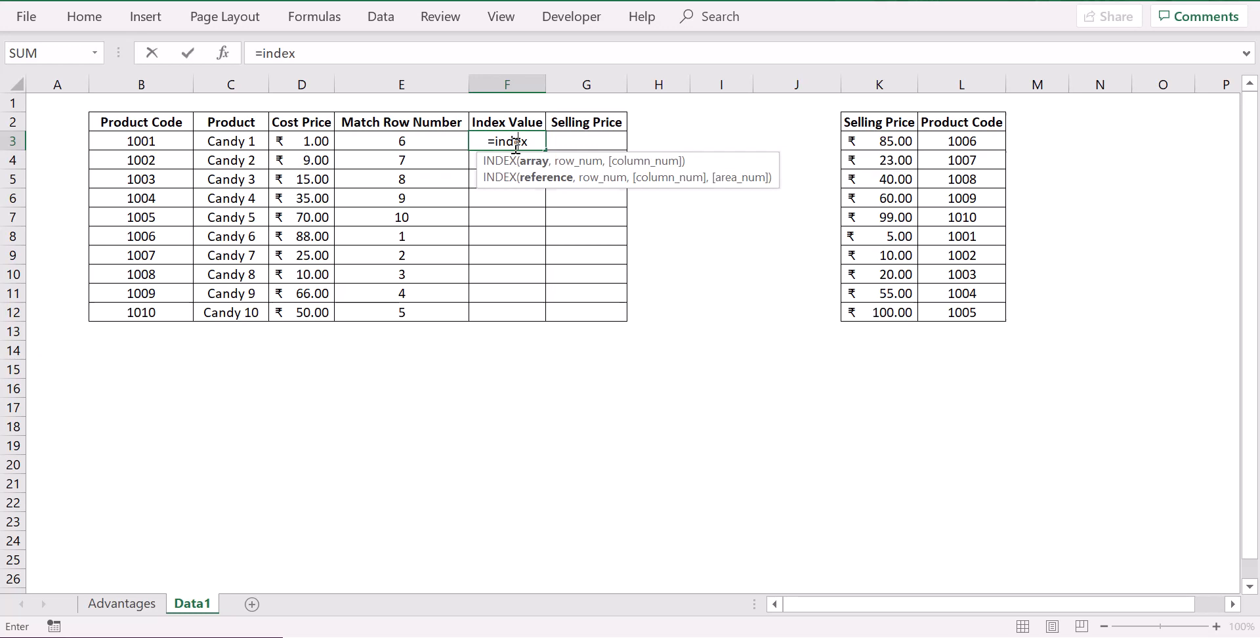
{"action": "key", "text": "Tab"}
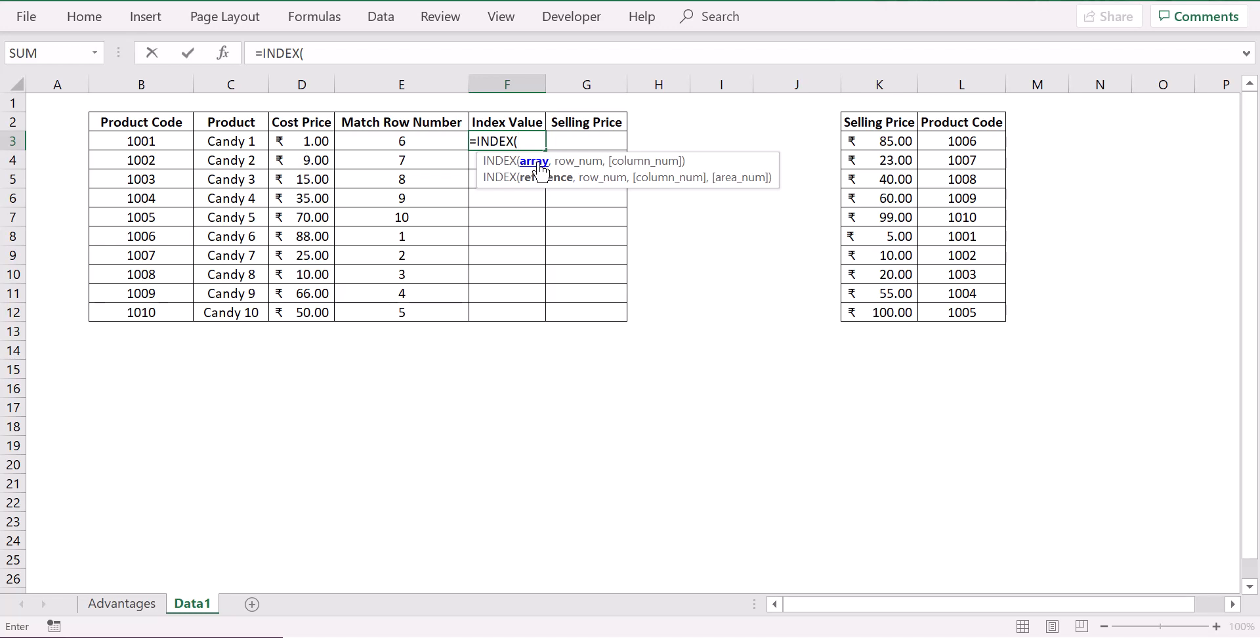
{"action": "left_click", "coordinate": [881, 142]}
{"action": "left_click_drag", "start_coordinate": [881, 141], "coordinate": [876, 308]}
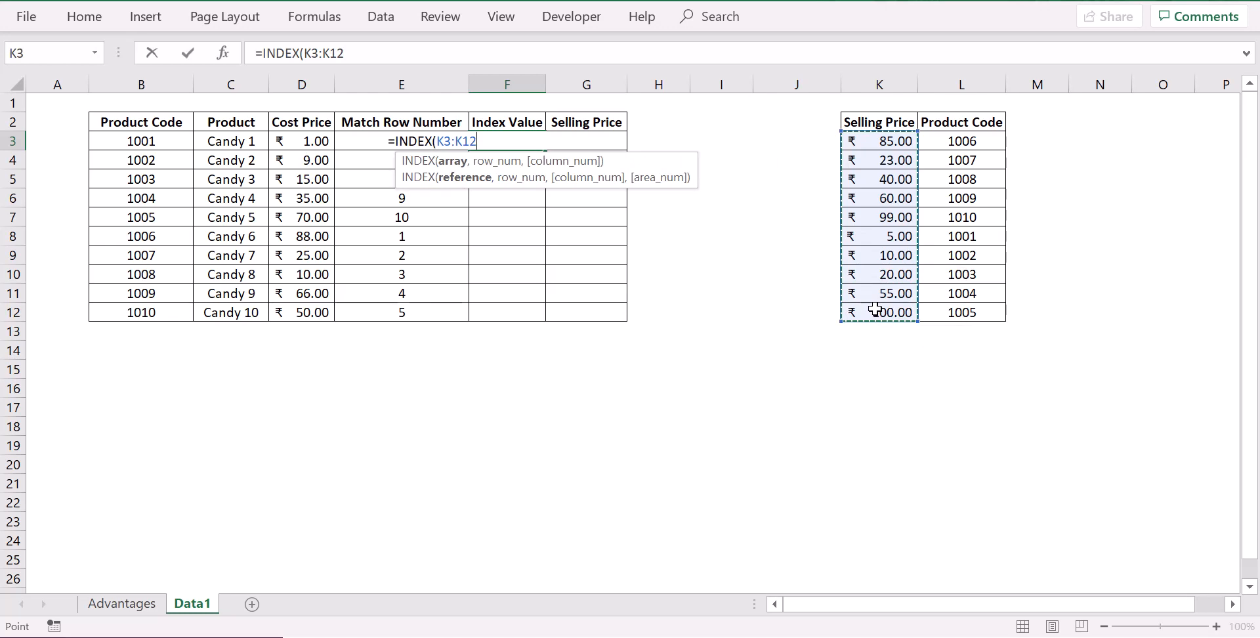
{"action": "key", "text": "F4"}
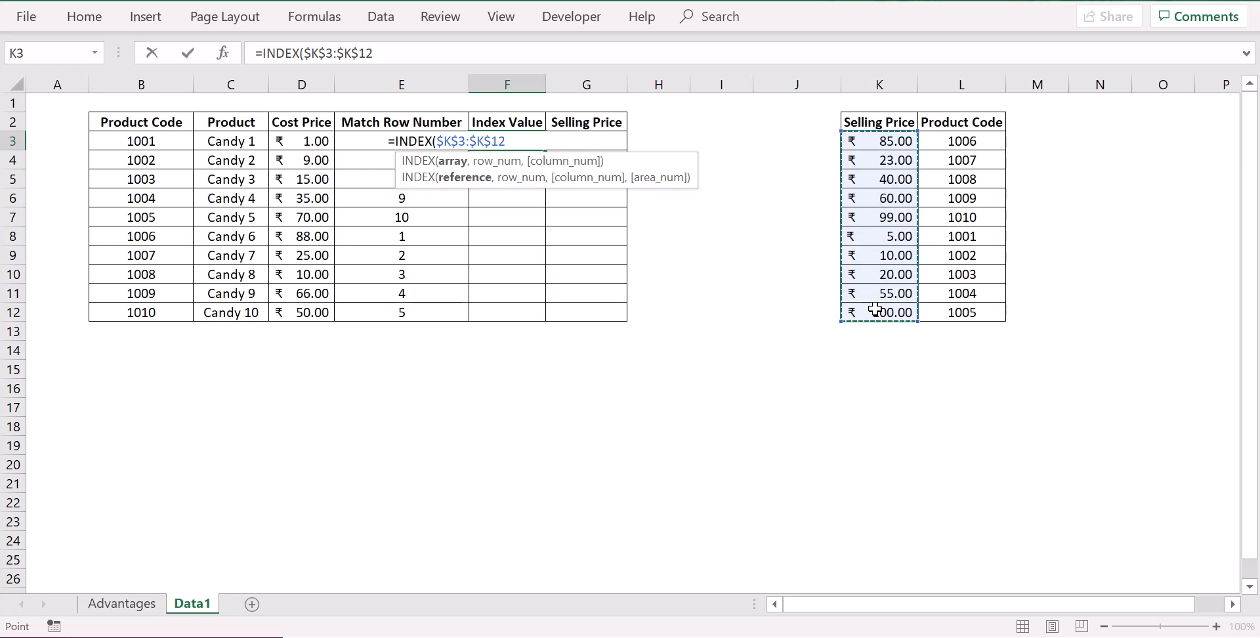
{"action": "type", "text": ","}
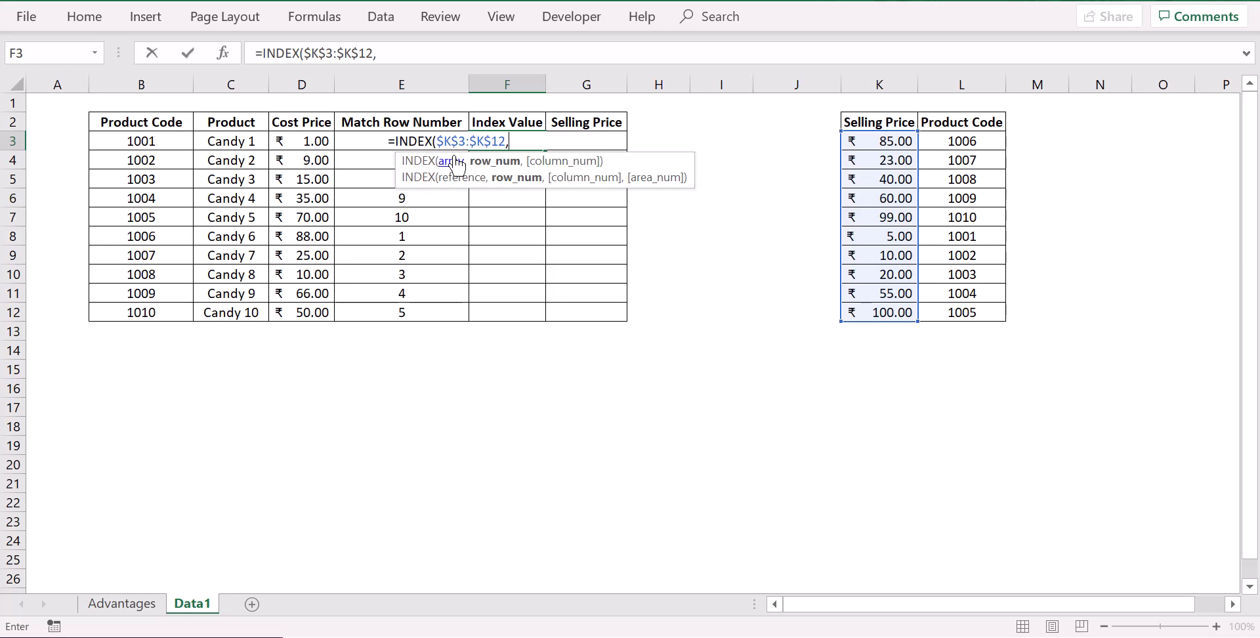
{"action": "type", "text": "6,"}
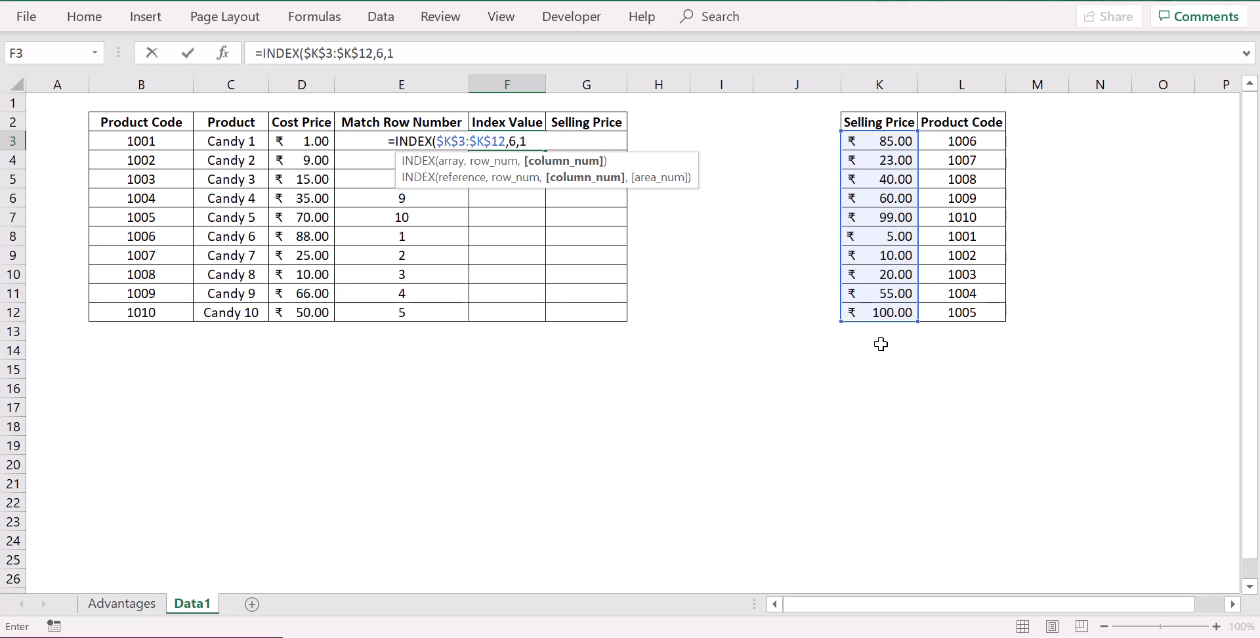
{"action": "type", "text": "1)"}
{"action": "key", "text": "Return"}
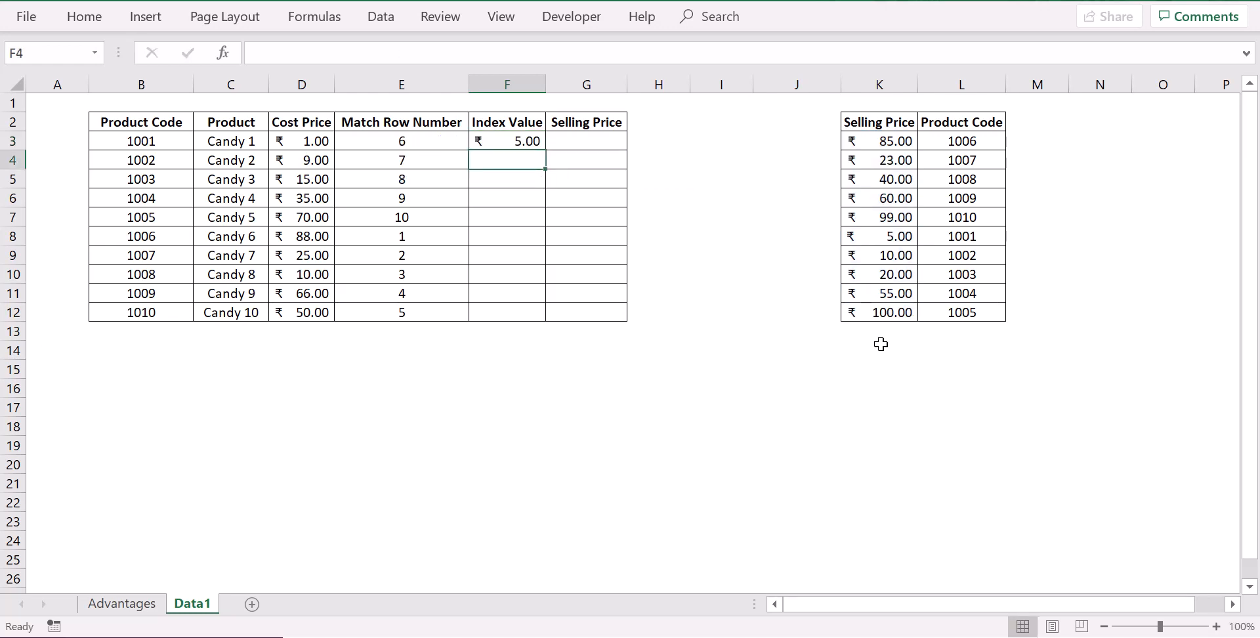
Trace the INDEX result in F3 by locating product code 1001 and its selling price in the lookup table K3:L12
{"action": "left_click", "coordinate": [514, 140]}
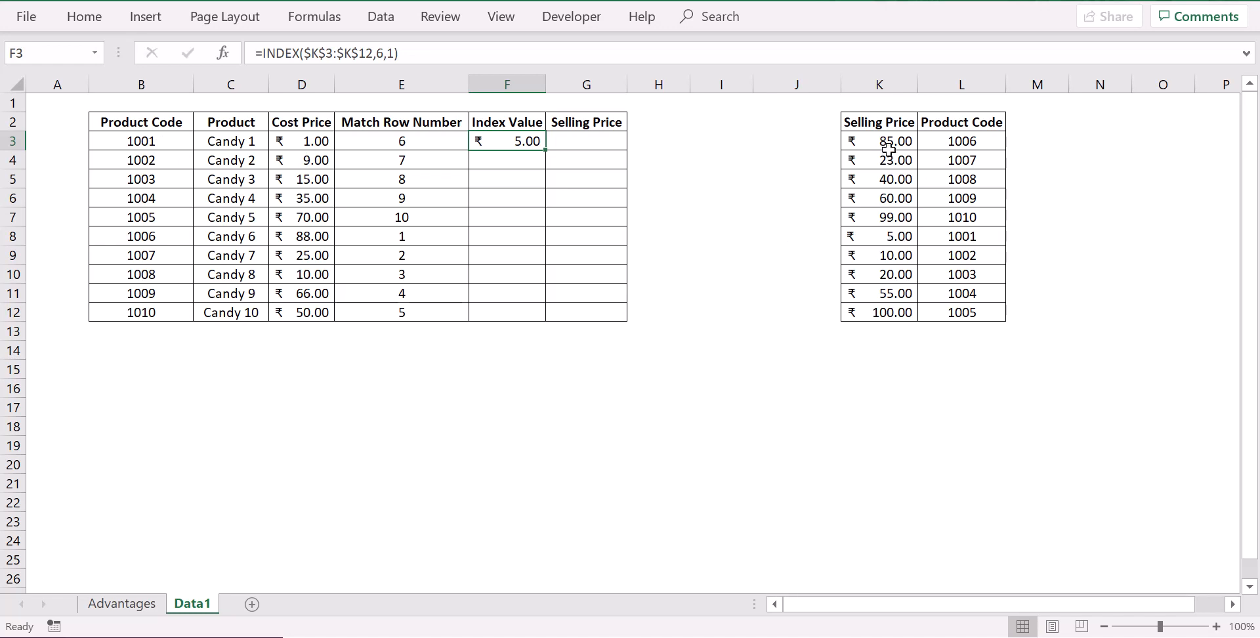
{"action": "left_click_drag", "start_coordinate": [883, 144], "coordinate": [951, 315]}
{"action": "left_click", "coordinate": [965, 236]}
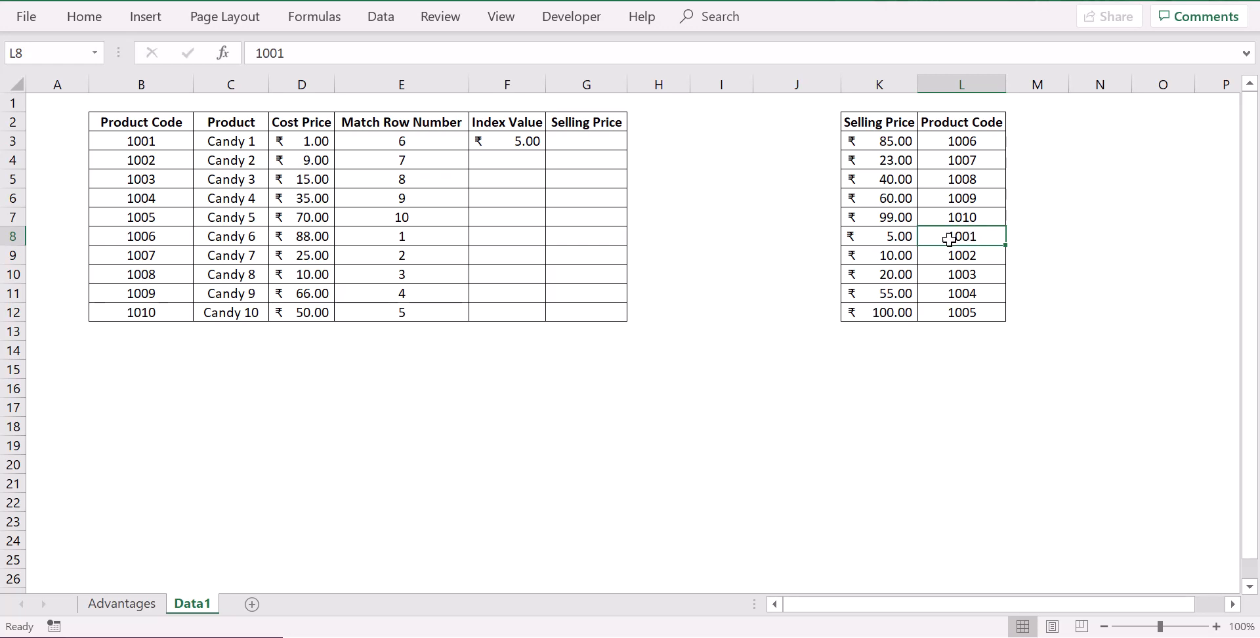
{"action": "left_click", "coordinate": [900, 238]}
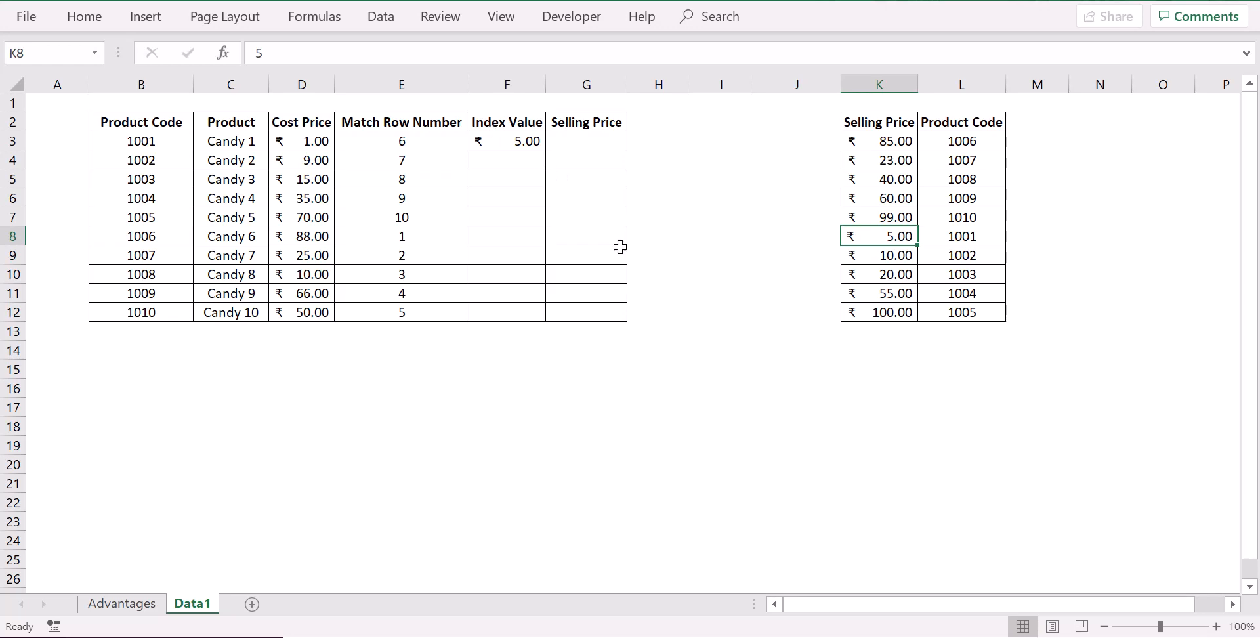
Fill the INDEX formula from F3 down the Index Value column to F12
{"action": "left_click", "coordinate": [525, 146]}
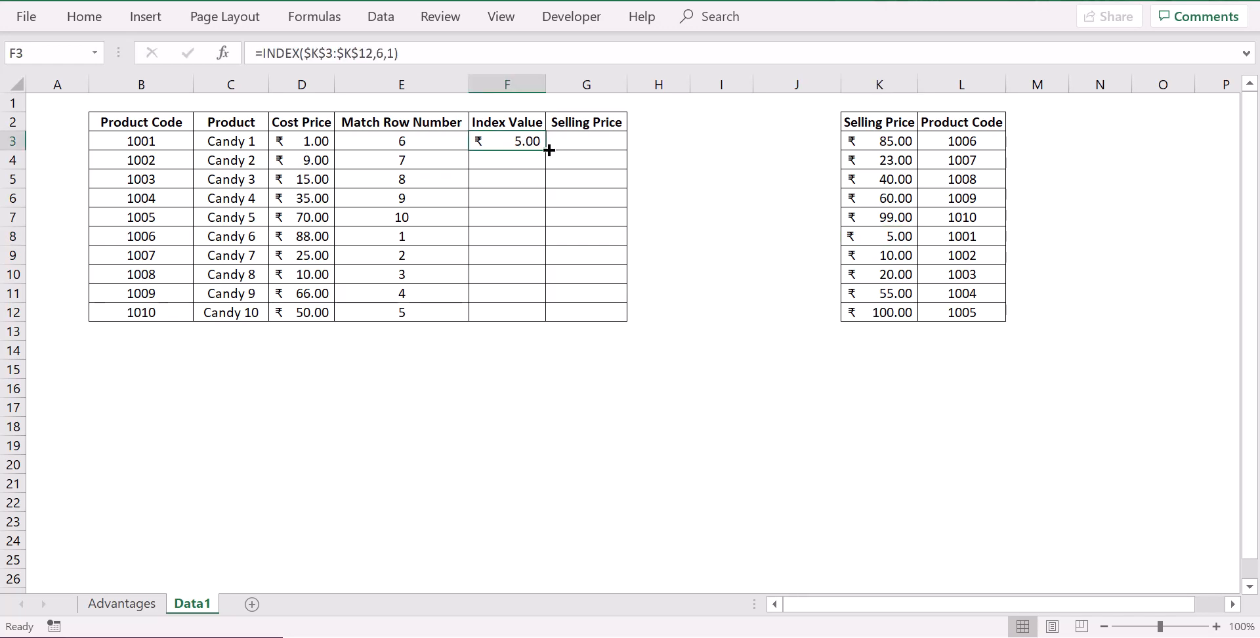
{"action": "double_click", "coordinate": [548, 150]}
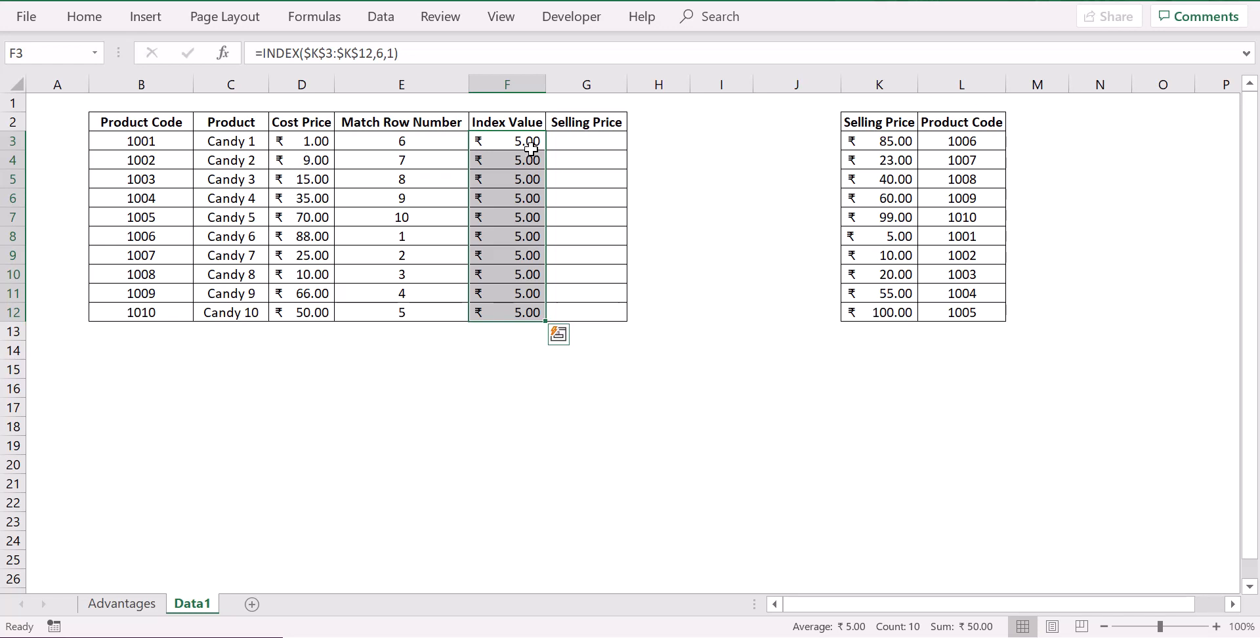
Inspect the row argument of the copied INDEX formulas in F3:F7 and compare the Index Value and Match Row Number columns
{"action": "left_click", "coordinate": [531, 143]}
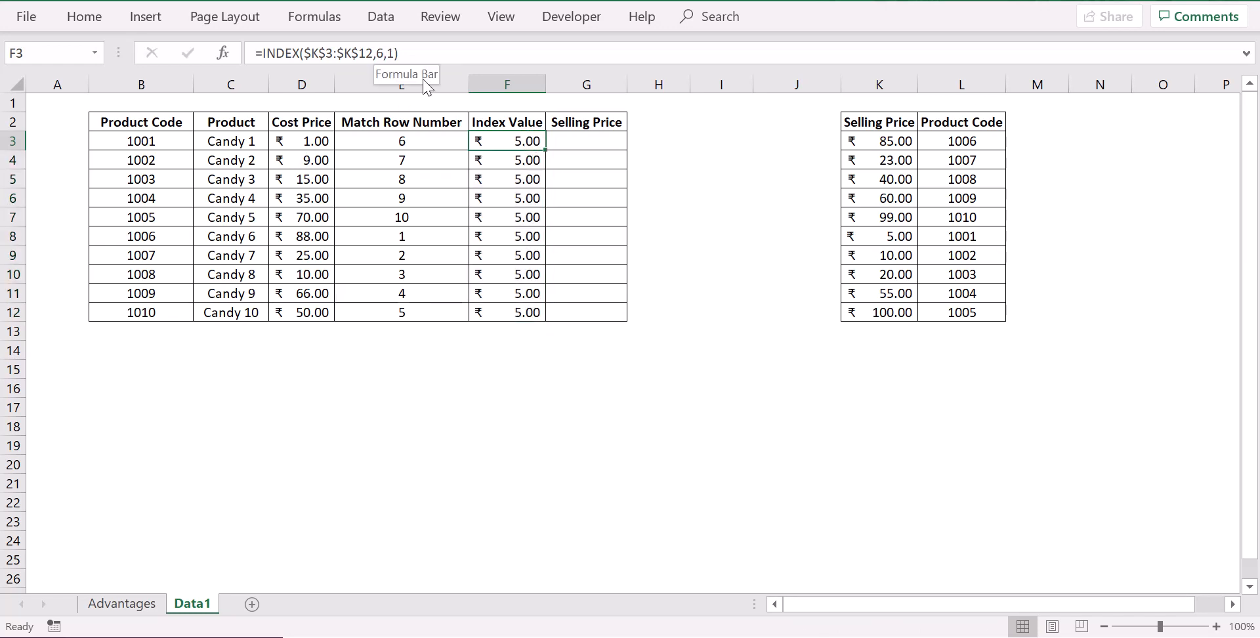
{"action": "left_click", "coordinate": [518, 160]}
{"action": "left_click", "coordinate": [524, 182]}
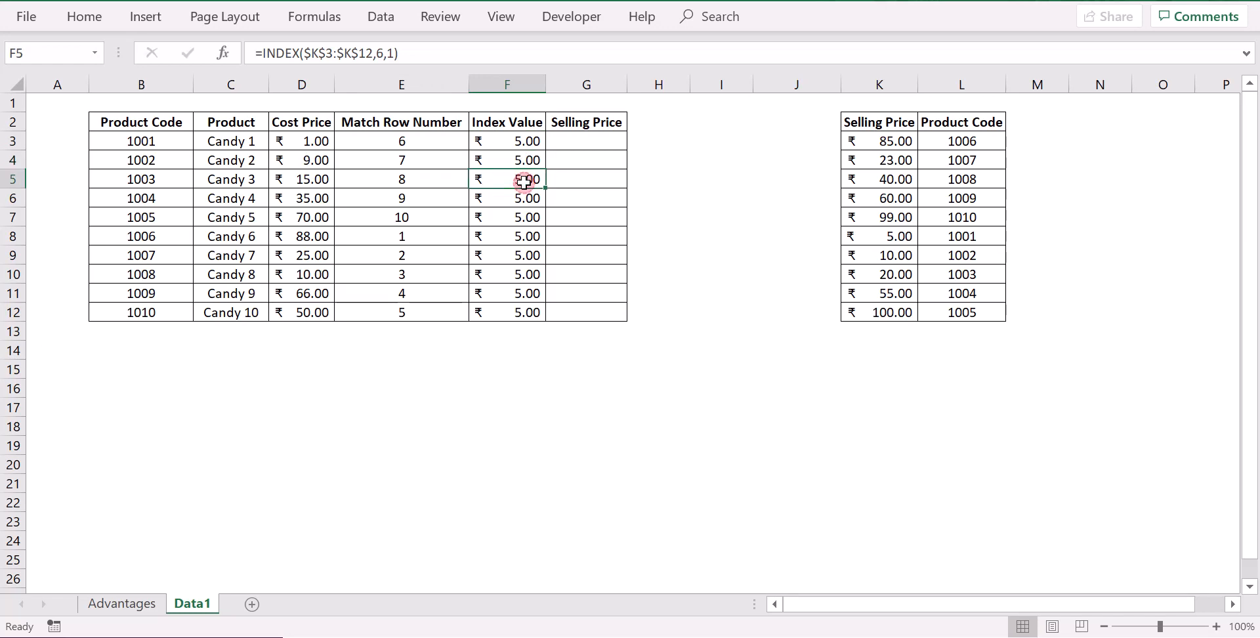
{"action": "left_click", "coordinate": [524, 216]}
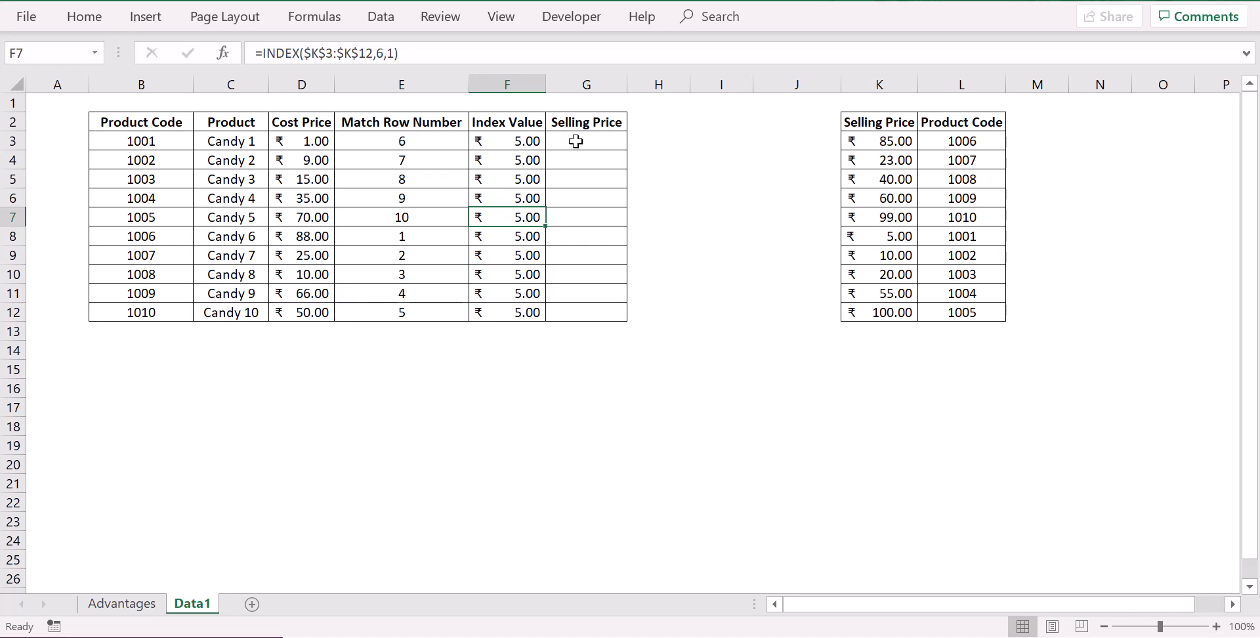
{"action": "left_click", "coordinate": [509, 122]}
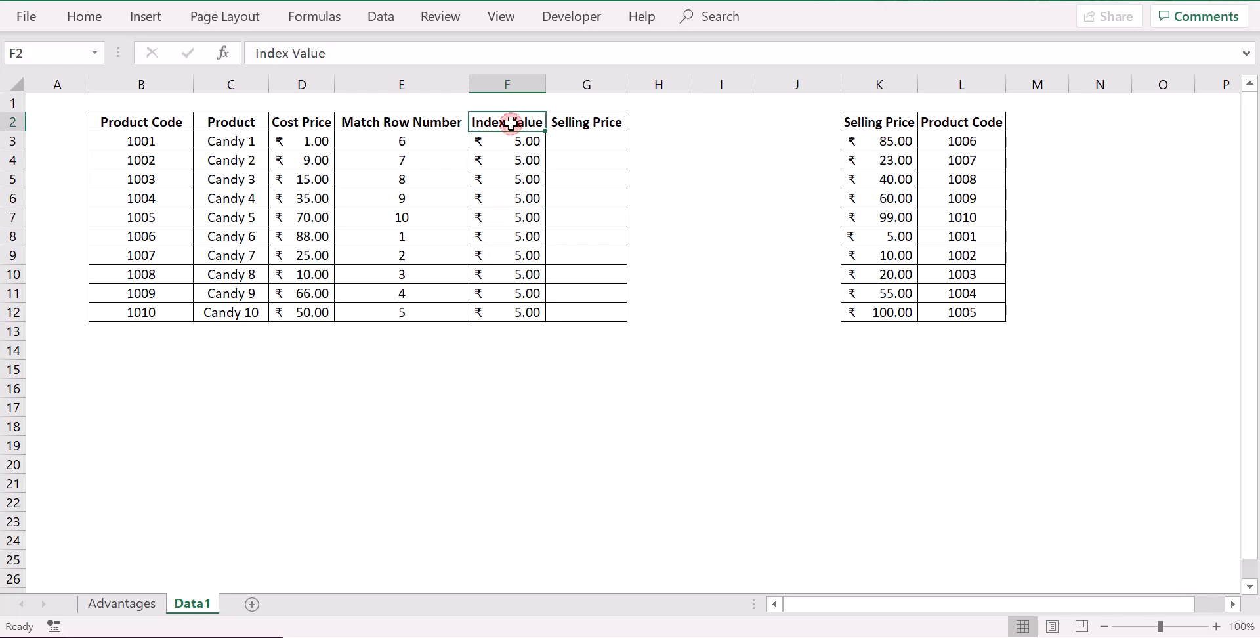
{"action": "left_click", "coordinate": [441, 122]}
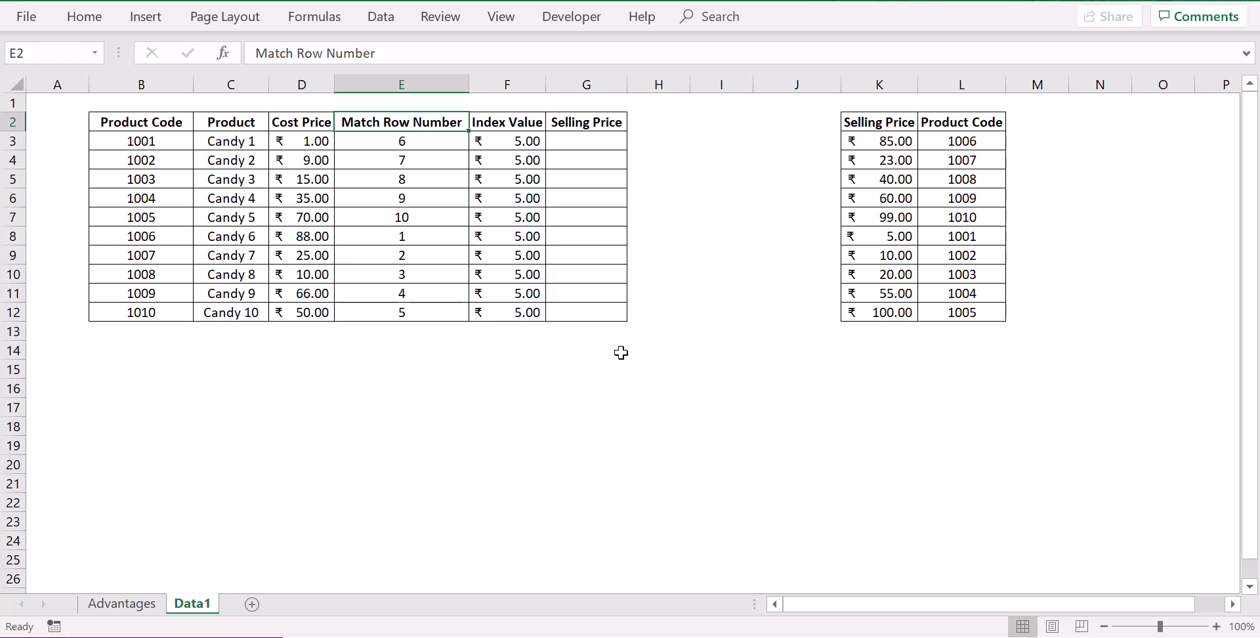
Clear G3 under Selling Price and begin an INDEX formula there with the absolute range $K$3:$K$12 as its array
{"action": "left_click", "coordinate": [617, 142]}
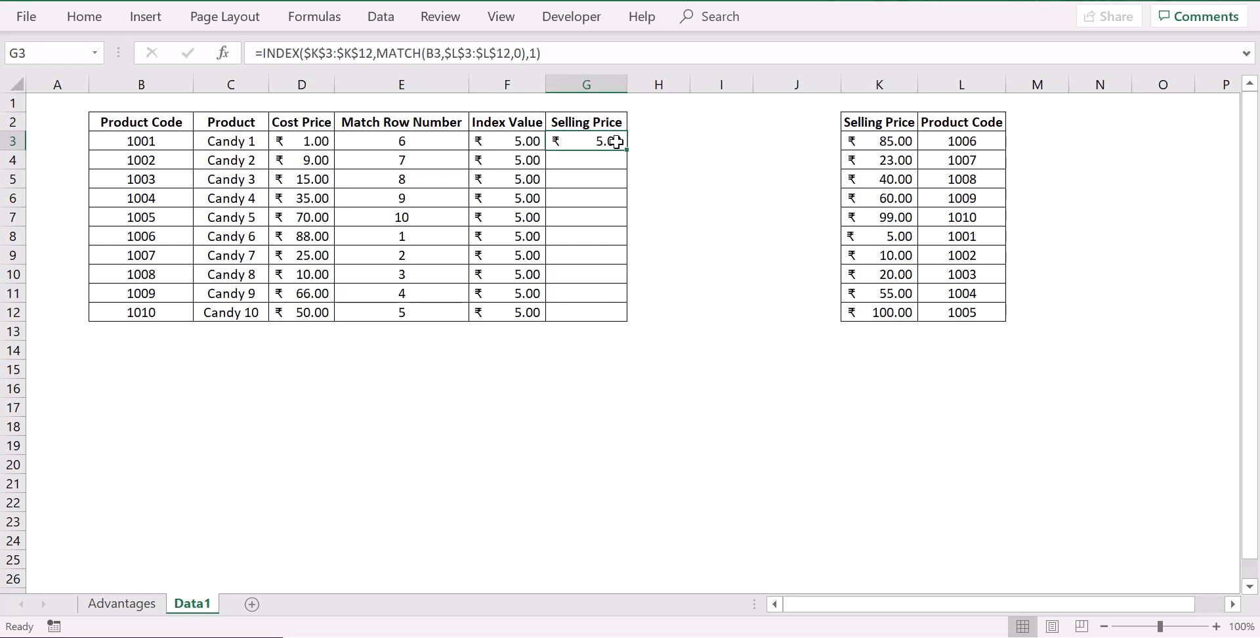
{"action": "key", "text": "Delete"}
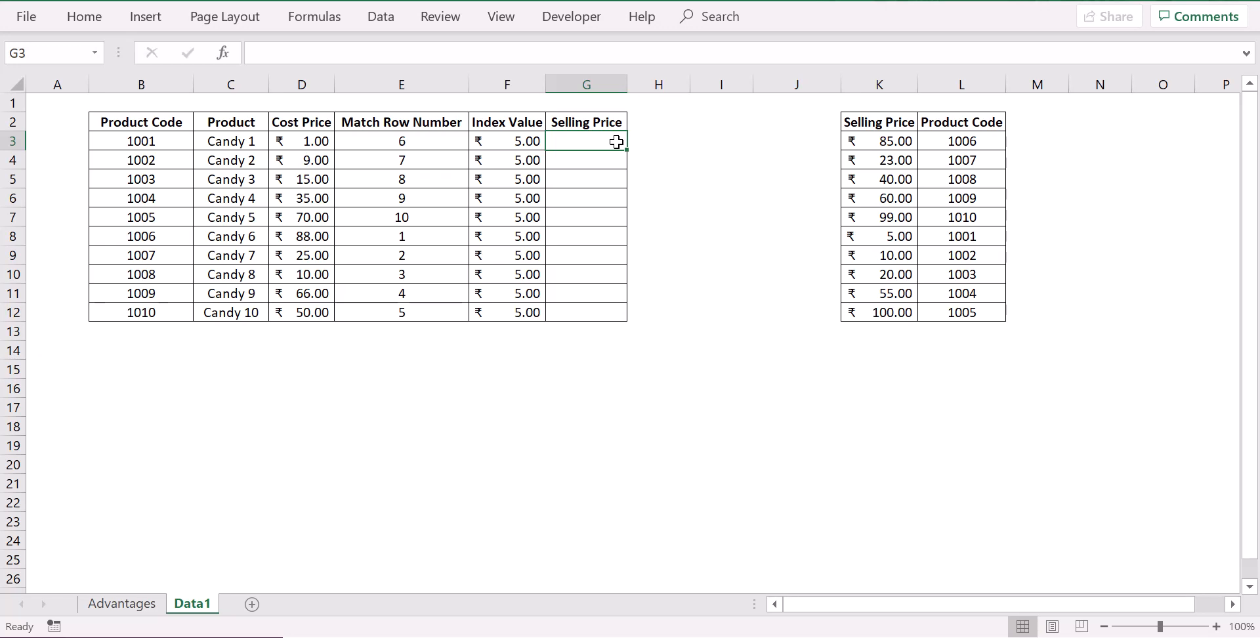
{"action": "type", "text": "="}
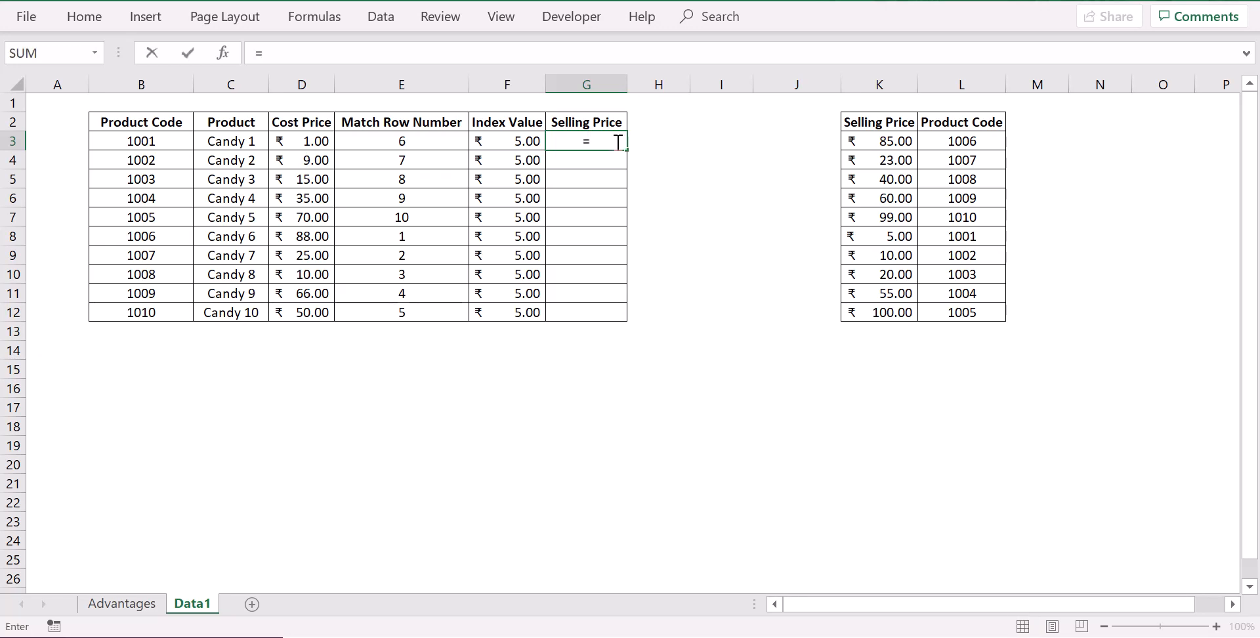
{"action": "type", "text": "index"}
{"action": "key", "text": "Tab"}
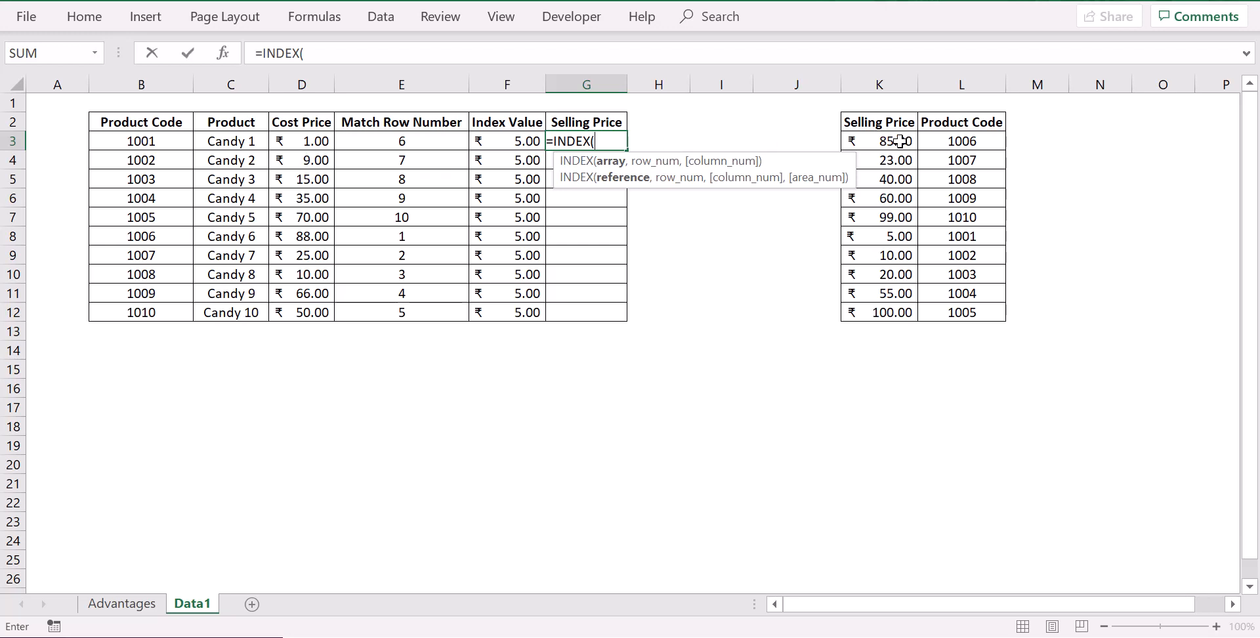
{"action": "left_click_drag", "start_coordinate": [900, 141], "coordinate": [896, 315]}
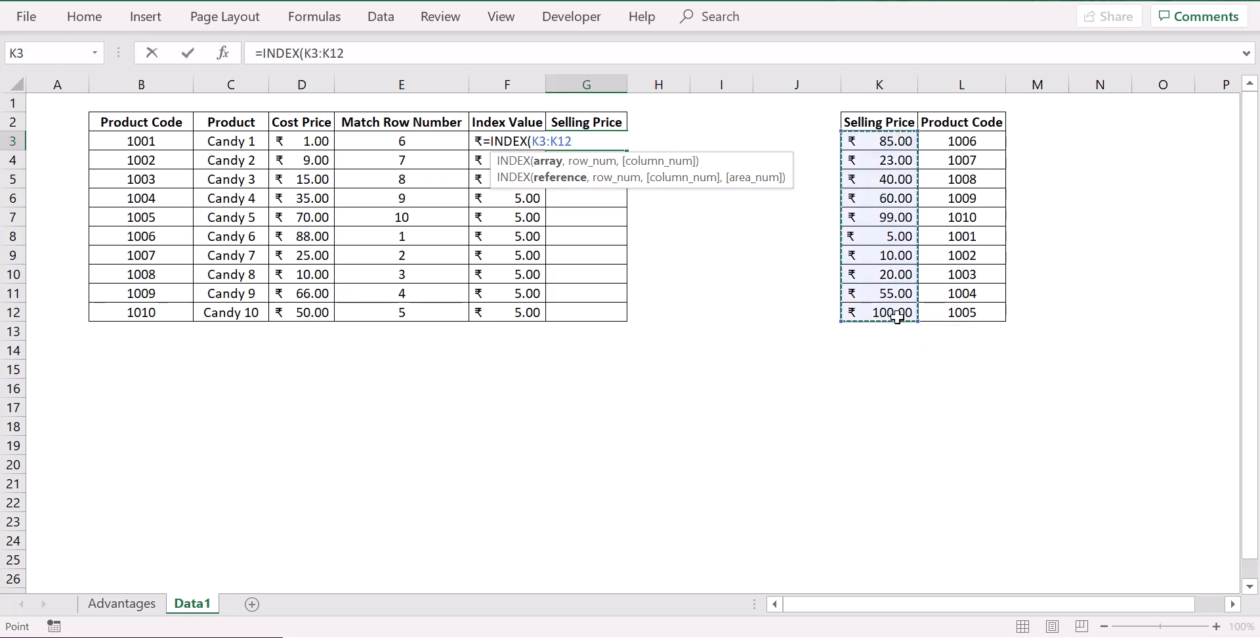
{"action": "key", "text": "F4"}
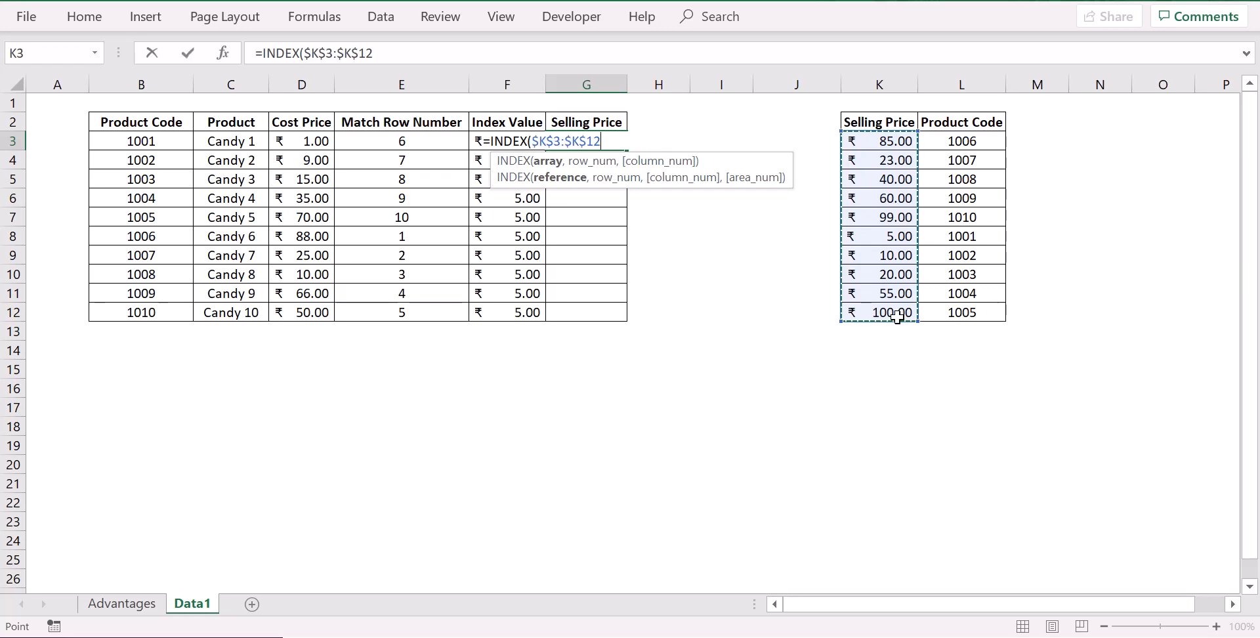
{"action": "type", "text": ","}
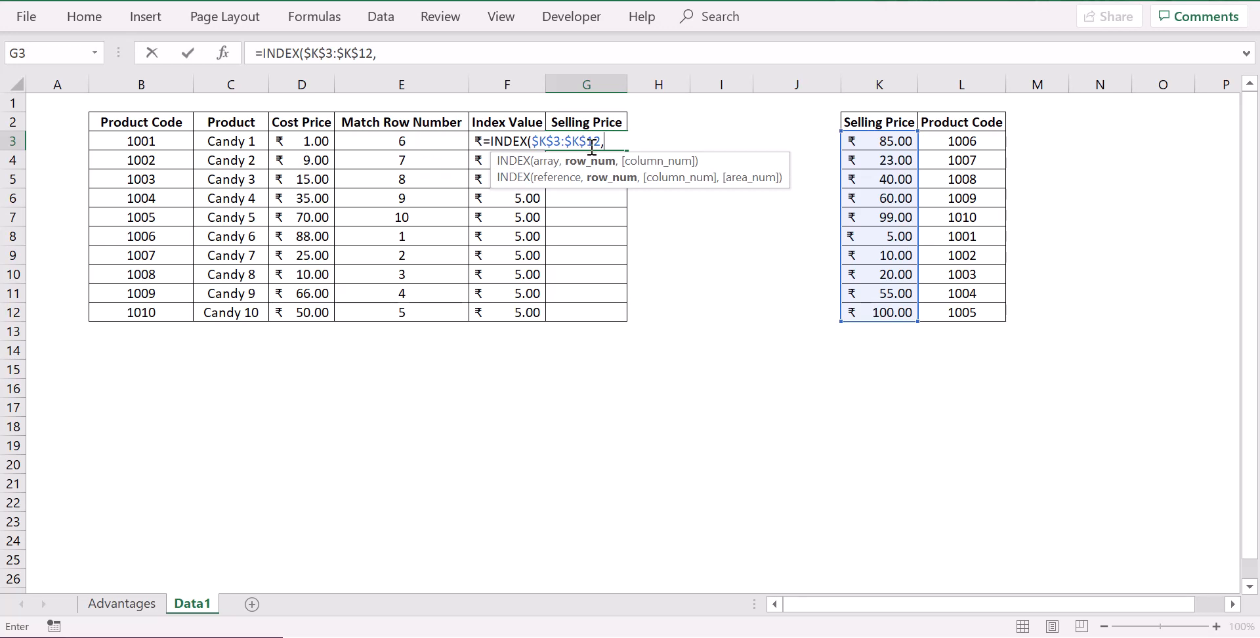
Nest MATCH(B3,$L$3:$L$12,0) as the row number argument of the INDEX formula in G3
{"action": "type", "text": "match"}
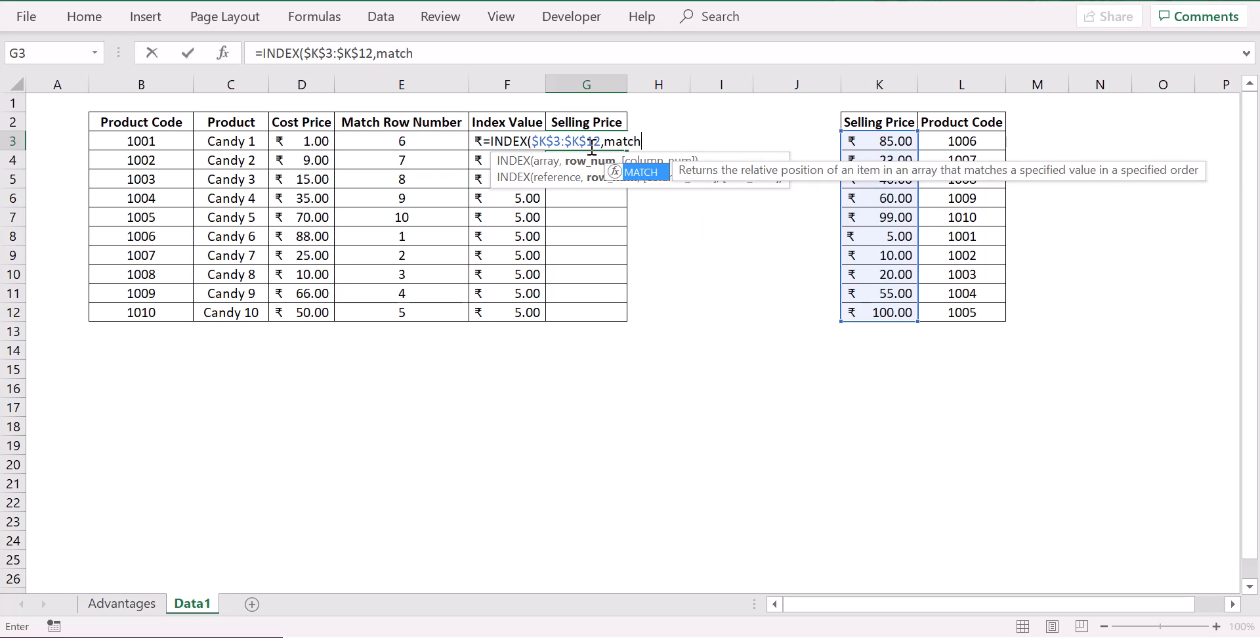
{"action": "key", "text": "Tab"}
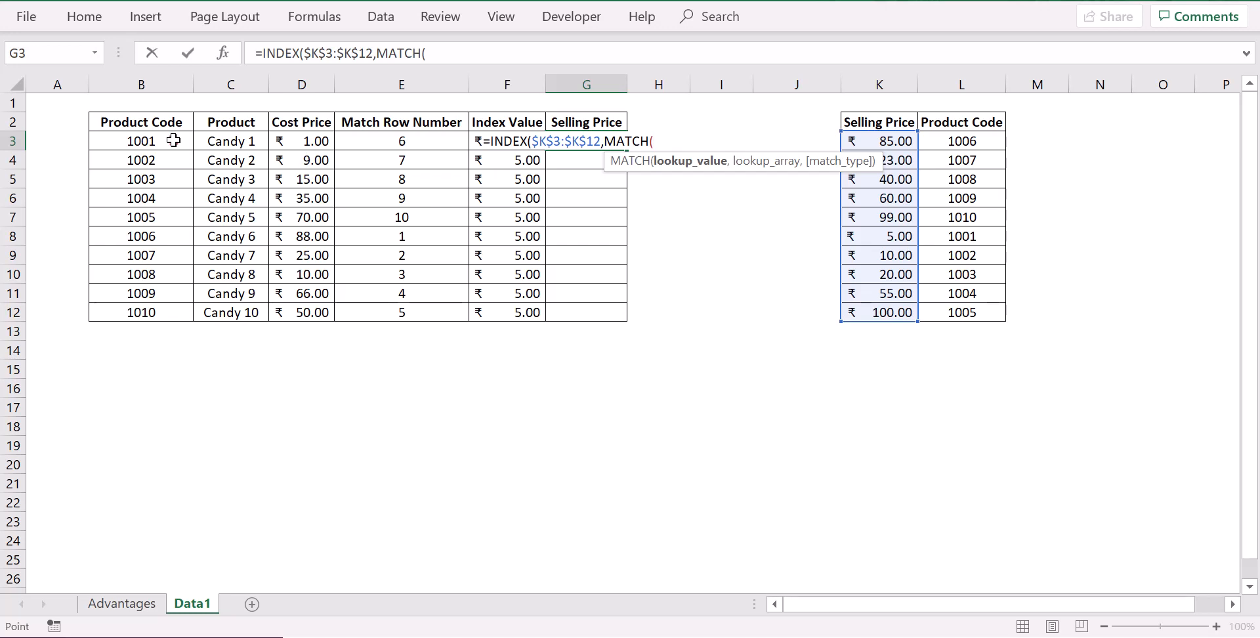
{"action": "left_click", "coordinate": [173, 140]}
{"action": "type", "text": ","}
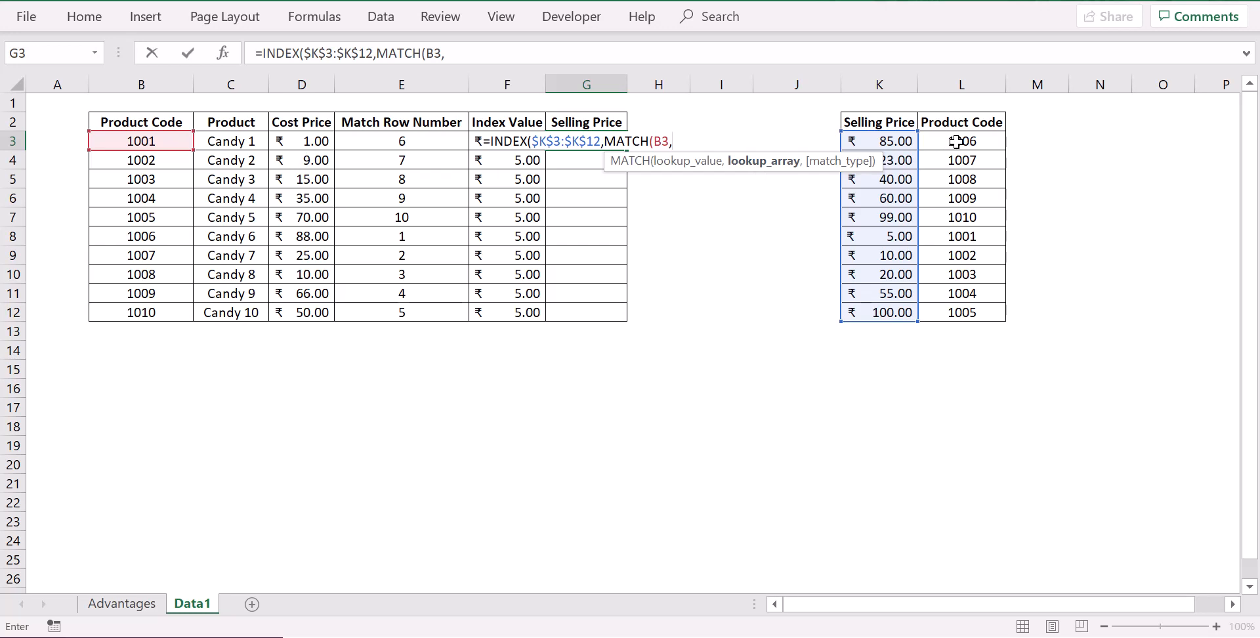
{"action": "left_click_drag", "start_coordinate": [957, 141], "coordinate": [959, 313]}
{"action": "key", "text": "F4"}
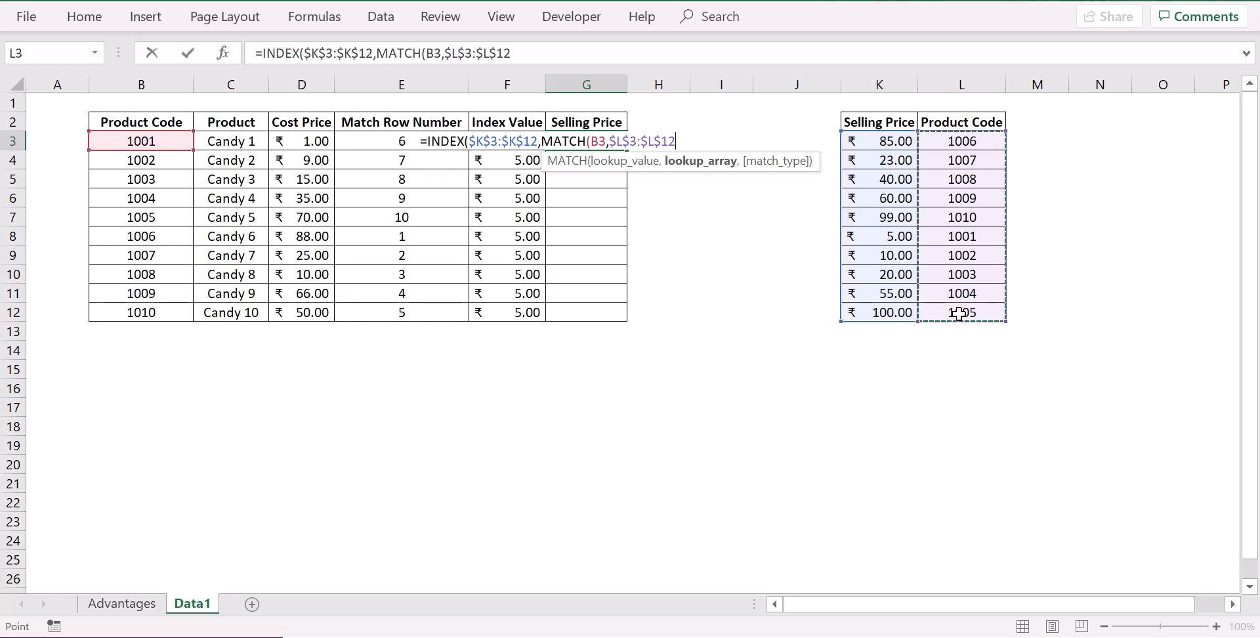
{"action": "type", "text": ","}
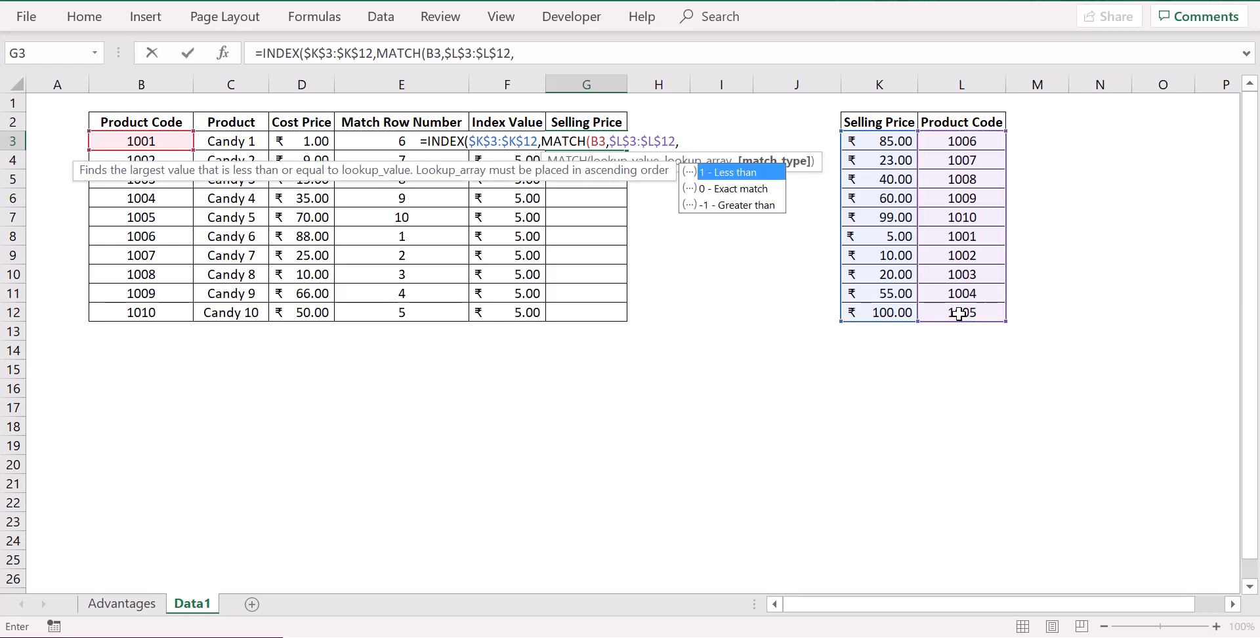
{"action": "key", "text": "Down"}
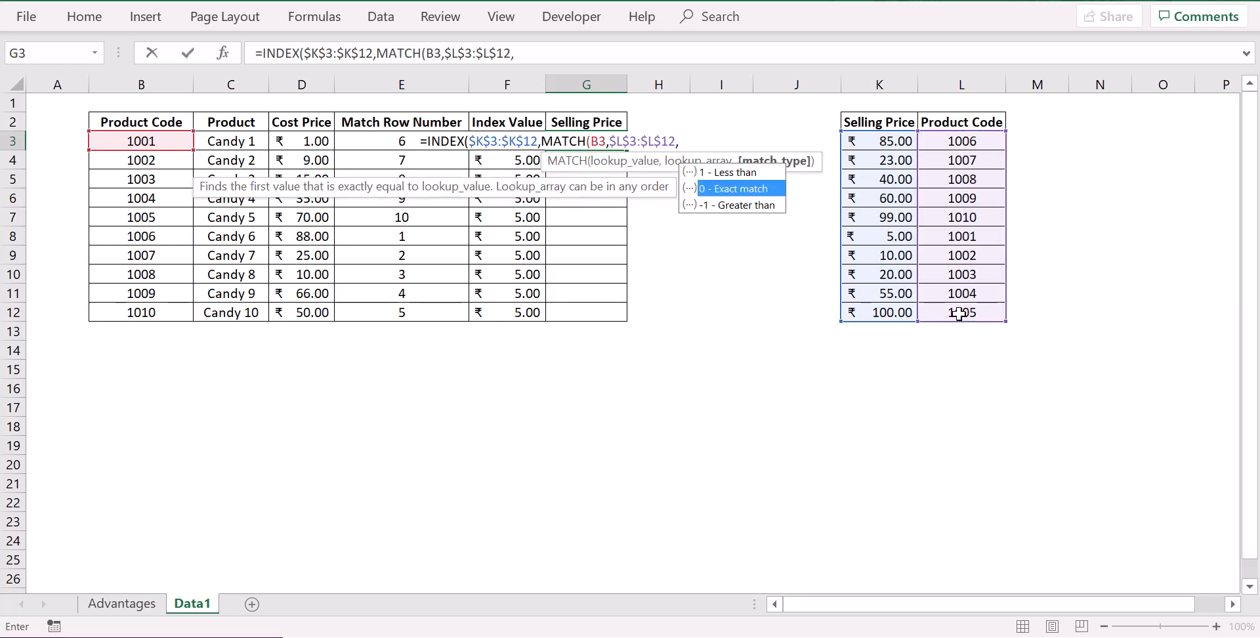
{"action": "type", "text": "0"}
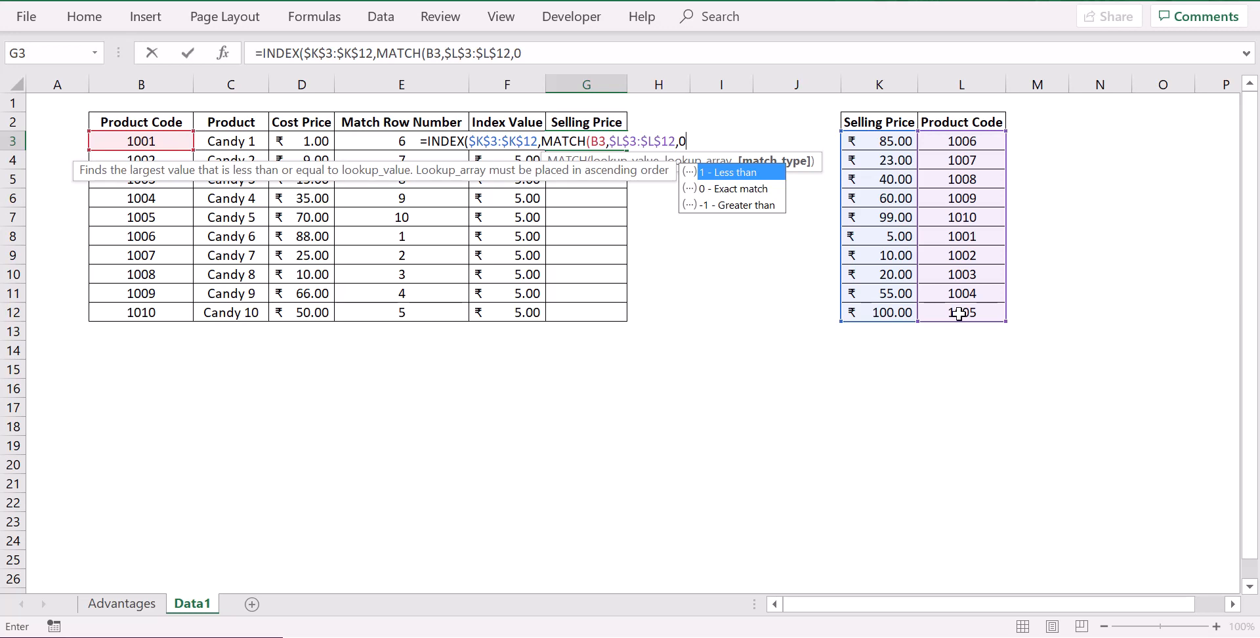
{"action": "type", "text": ")"}
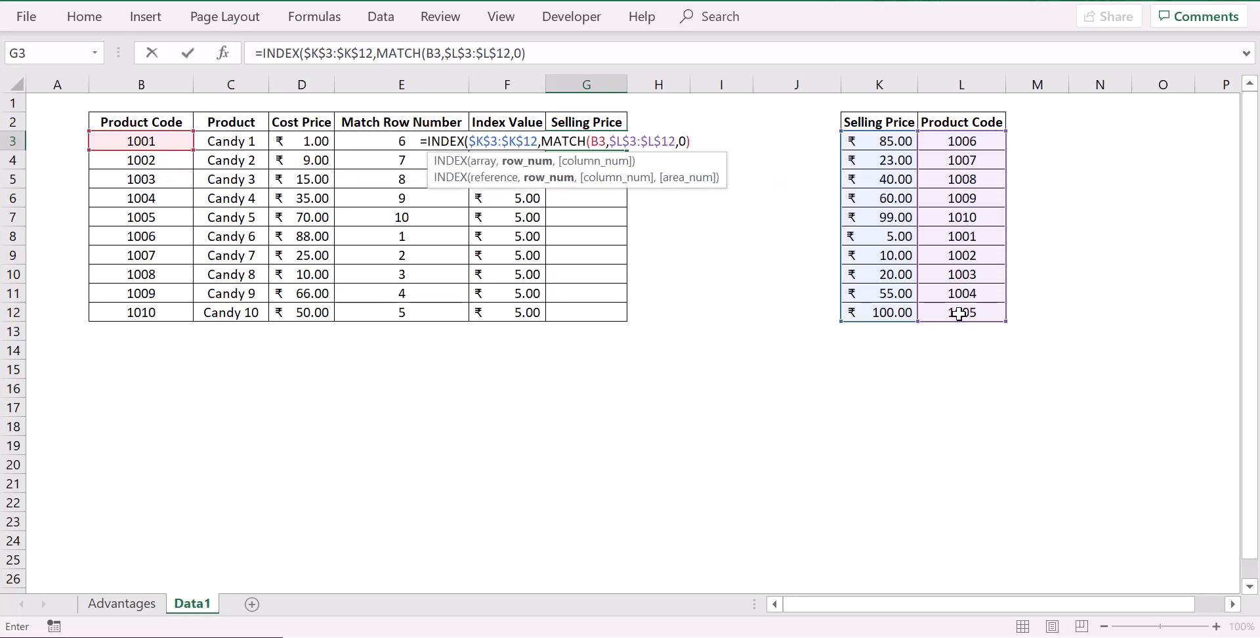
Complete the INDEX MATCH formula in G3 with column number 1 and commit it
{"action": "type", "text": ","}
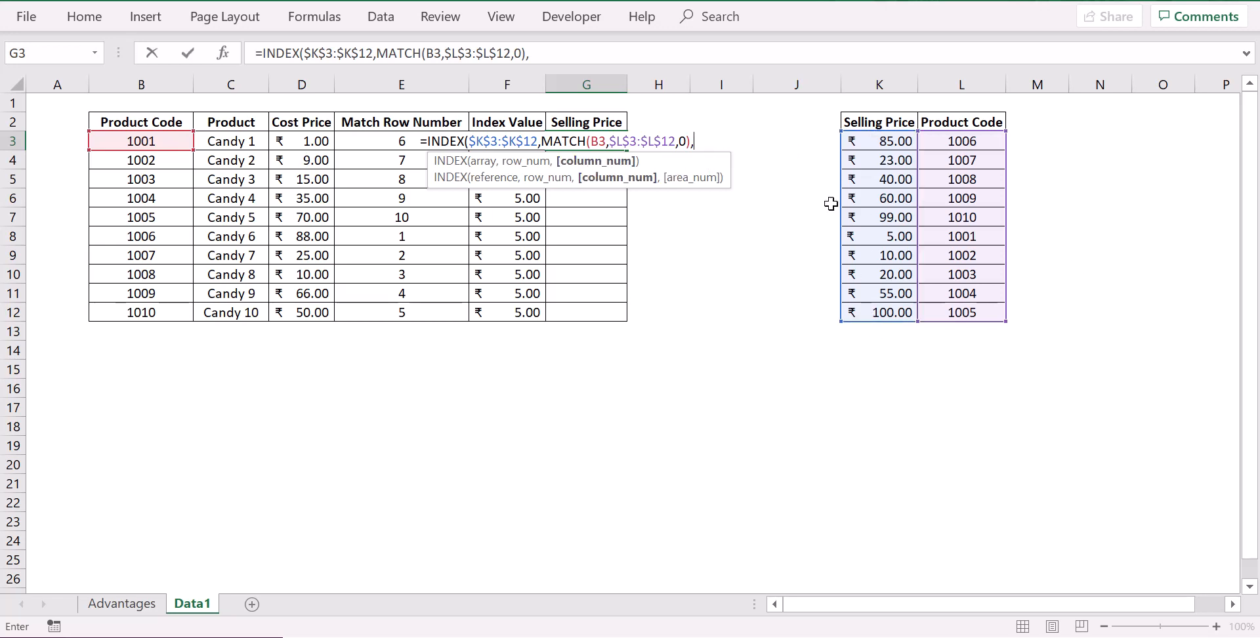
{"action": "type", "text": "1)"}
{"action": "key", "text": "Return"}
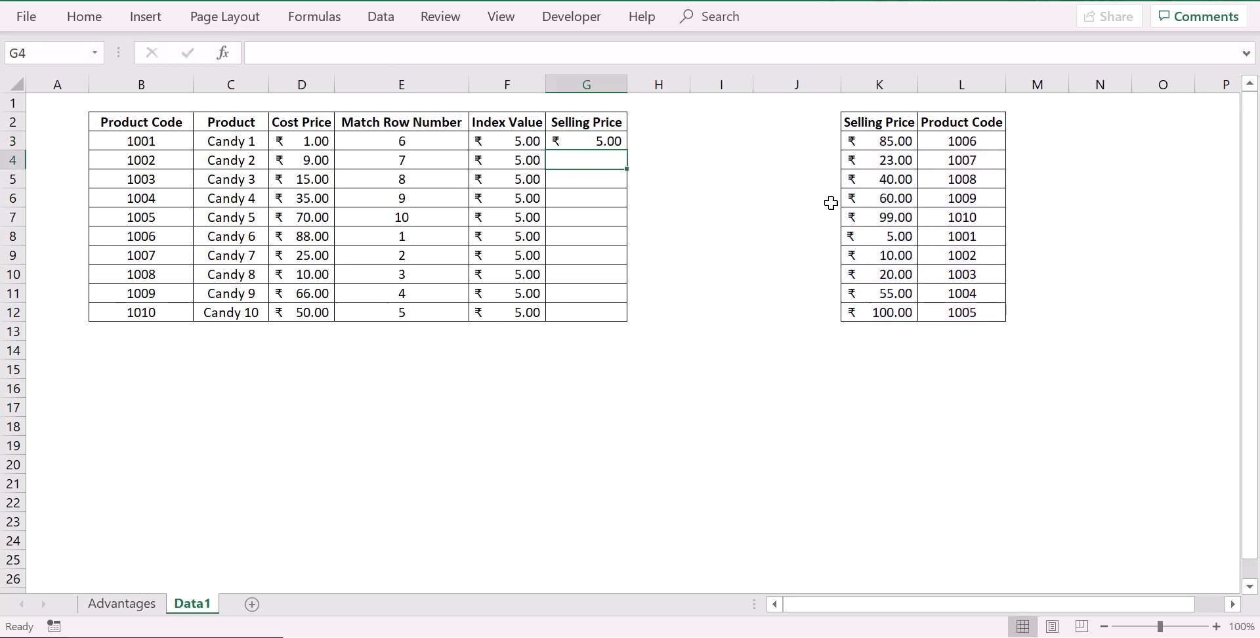
Fill the combined INDEX MATCH formula from G3 down the Selling Price column to G12
{"action": "left_click", "coordinate": [599, 137]}
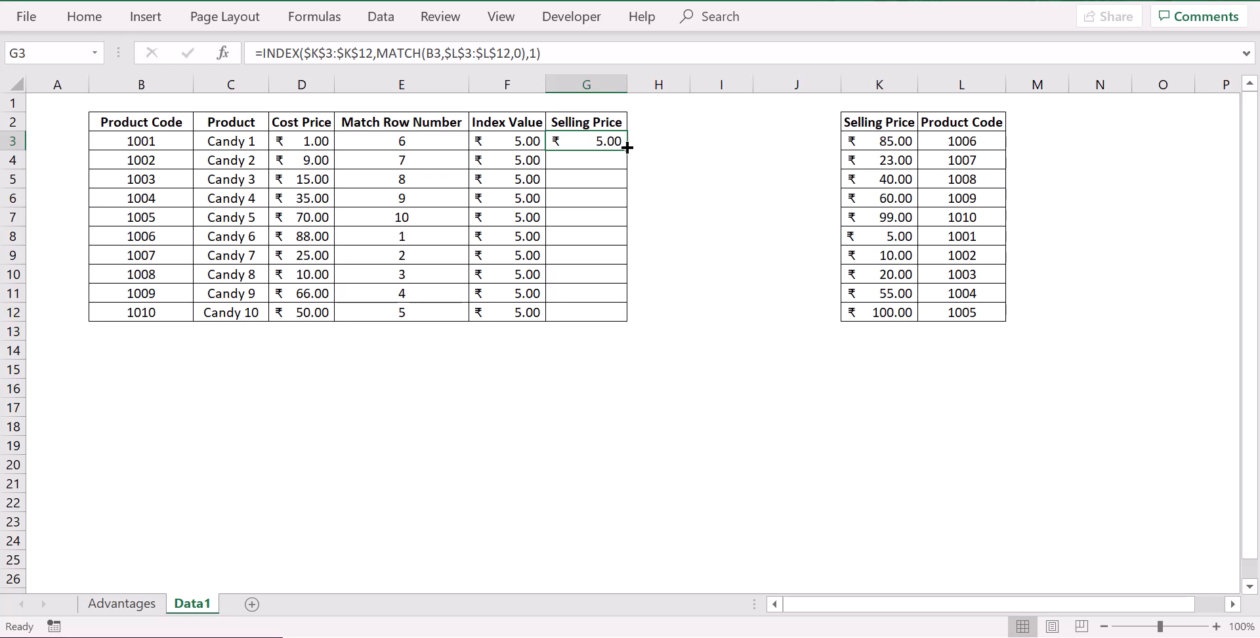
{"action": "double_click", "coordinate": [626, 148]}
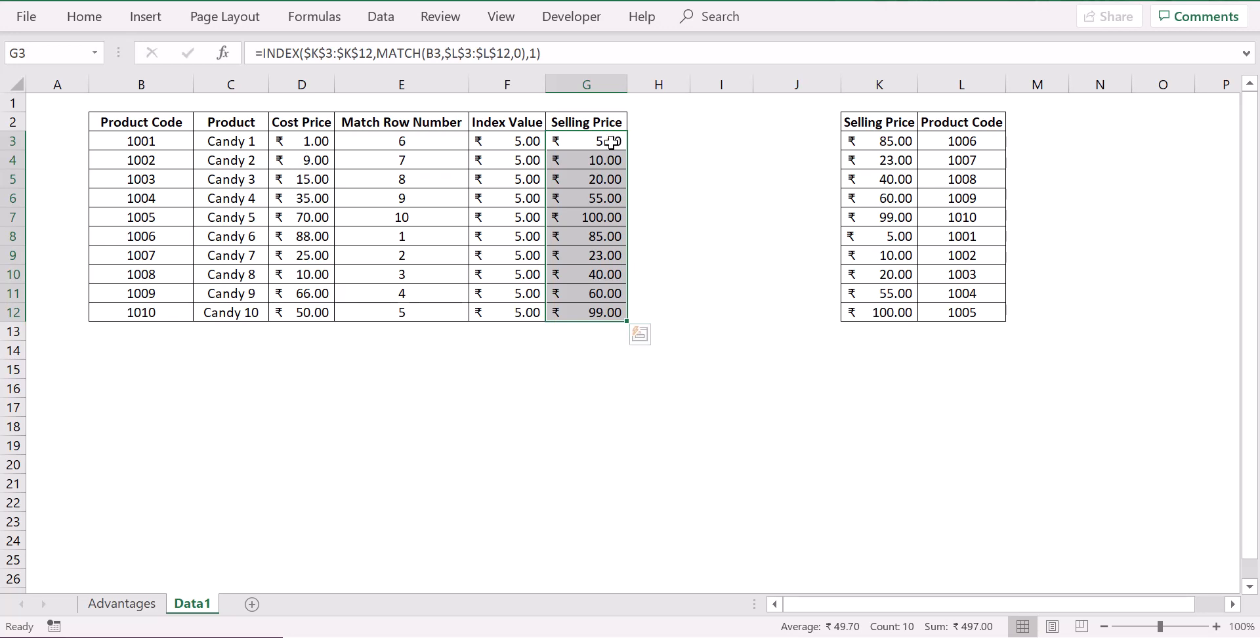
Check the looked-up selling prices for product codes 1001 and 1002 against their rows in the source table in columns K and L
{"action": "left_click_drag", "start_coordinate": [174, 141], "coordinate": [168, 291]}
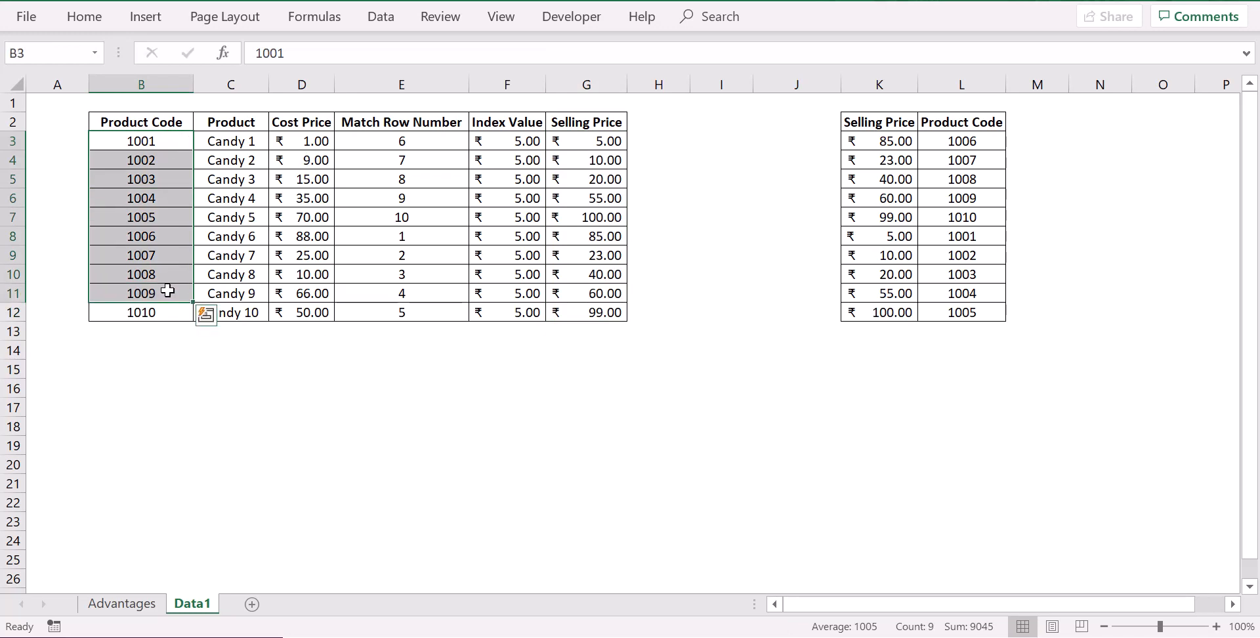
{"action": "left_click", "coordinate": [158, 141]}
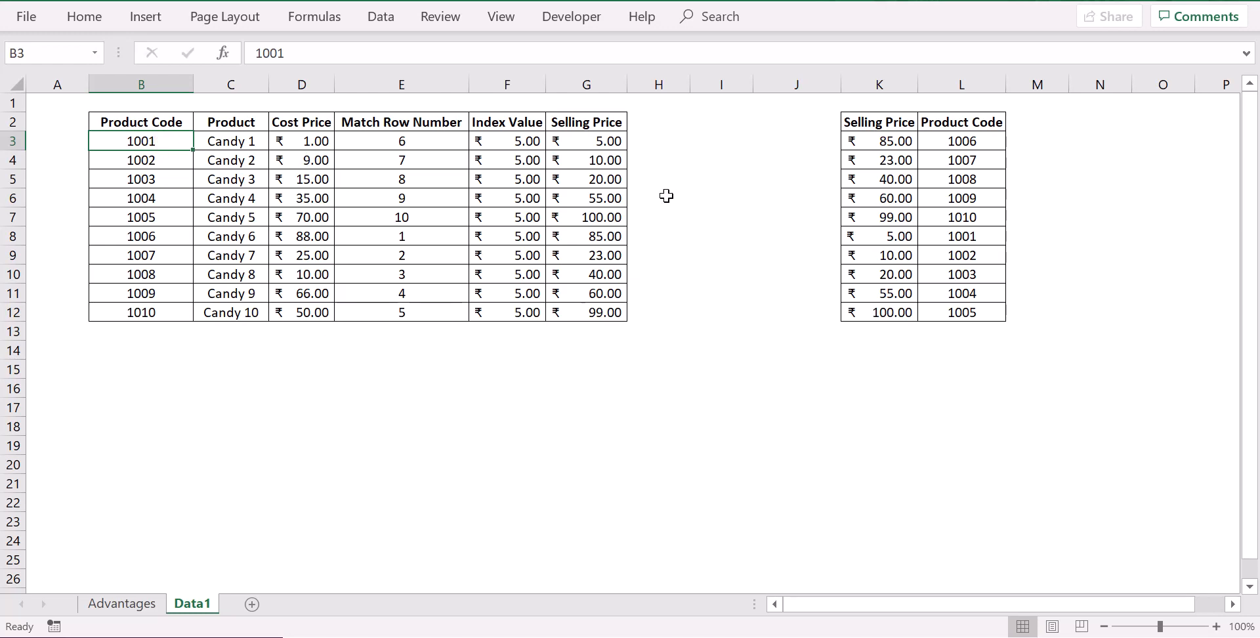
{"action": "left_click_drag", "start_coordinate": [965, 231], "coordinate": [872, 238]}
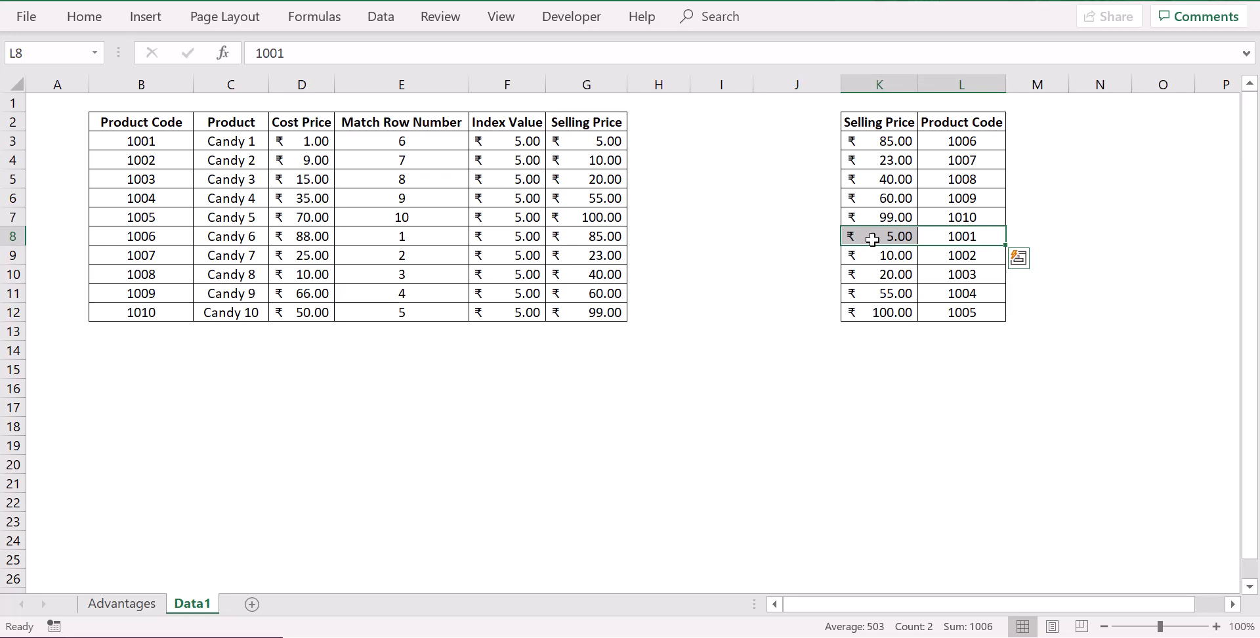
{"action": "left_click", "coordinate": [582, 141]}
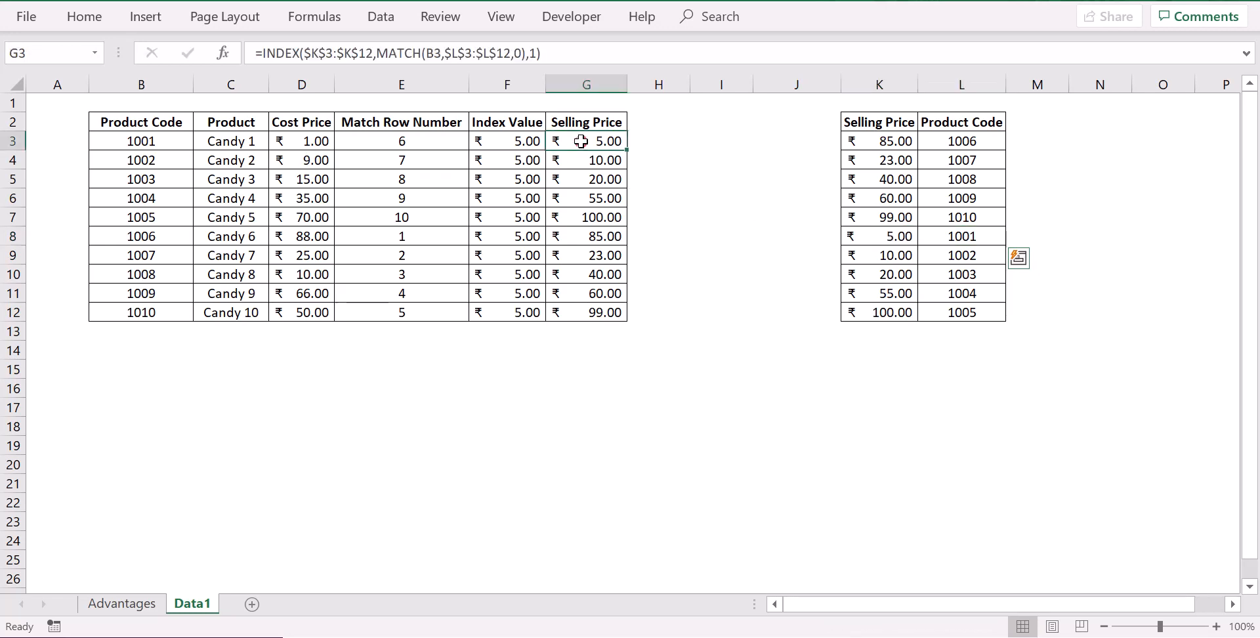
{"action": "left_click", "coordinate": [166, 164]}
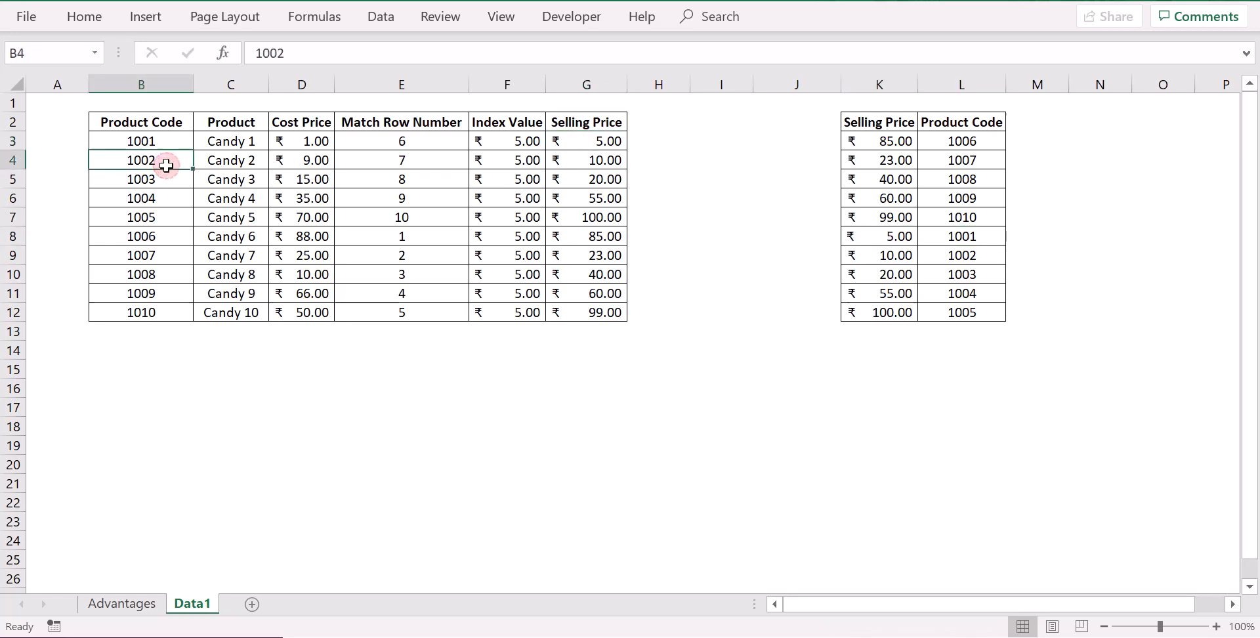
{"action": "left_click", "coordinate": [609, 159]}
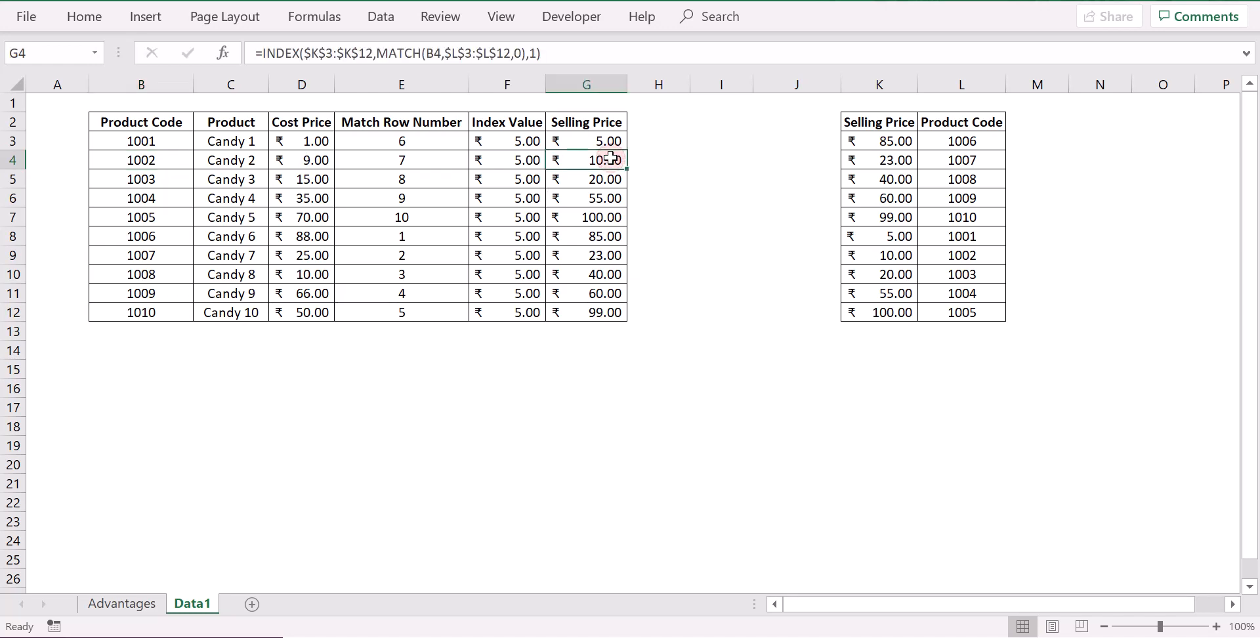
{"action": "left_click", "coordinate": [959, 256]}
{"action": "left_click_drag", "start_coordinate": [959, 256], "coordinate": [893, 258]}
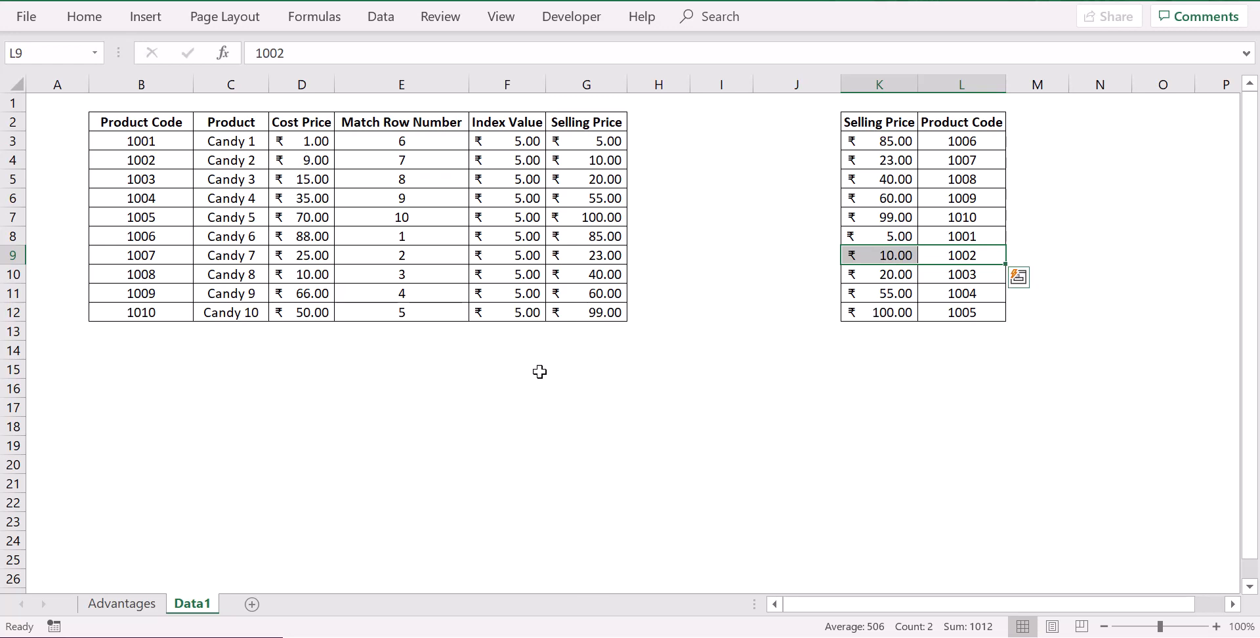
Examine the nested MATCH(B3,$L$3:$L$12,0) row argument in G3's formula, leaving the formula as it is
{"action": "left_click", "coordinate": [596, 144]}
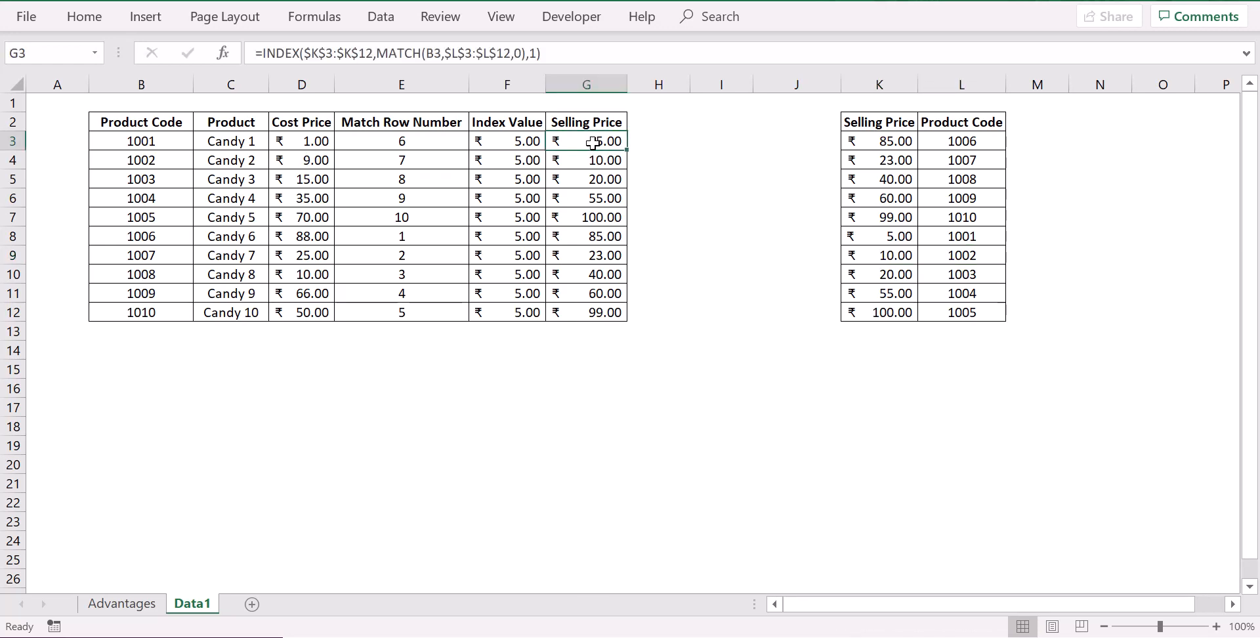
{"action": "left_click", "coordinate": [378, 53]}
{"action": "left_click_drag", "start_coordinate": [378, 52], "coordinate": [526, 58]}
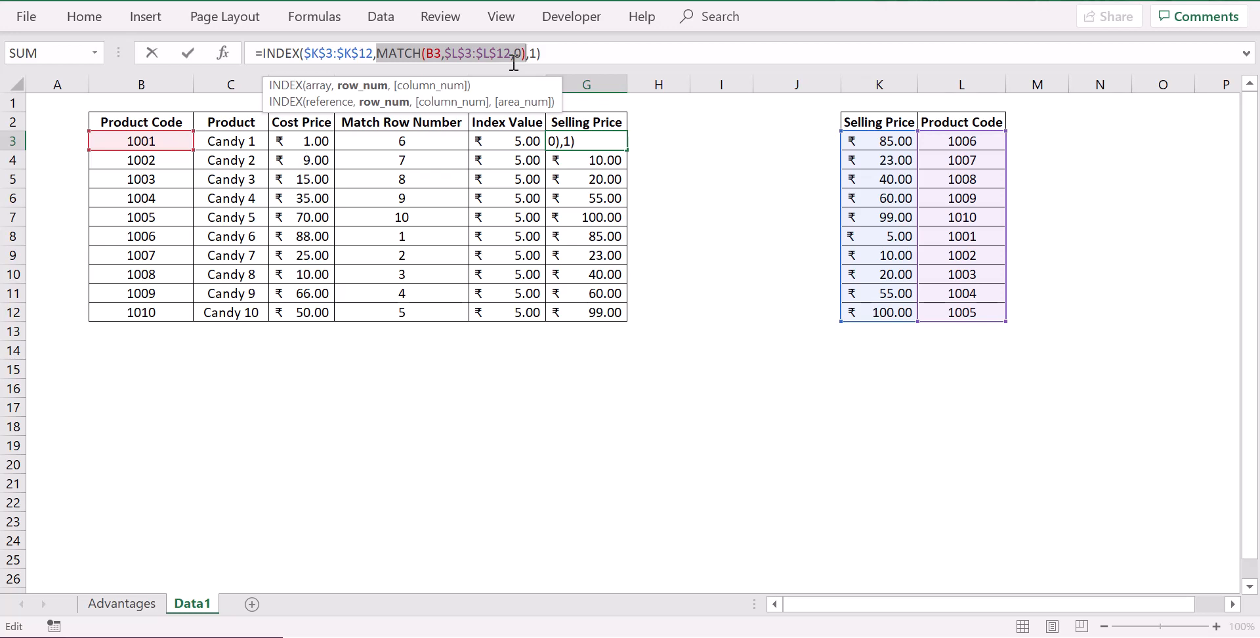
{"action": "key", "text": "ctrl+Return"}
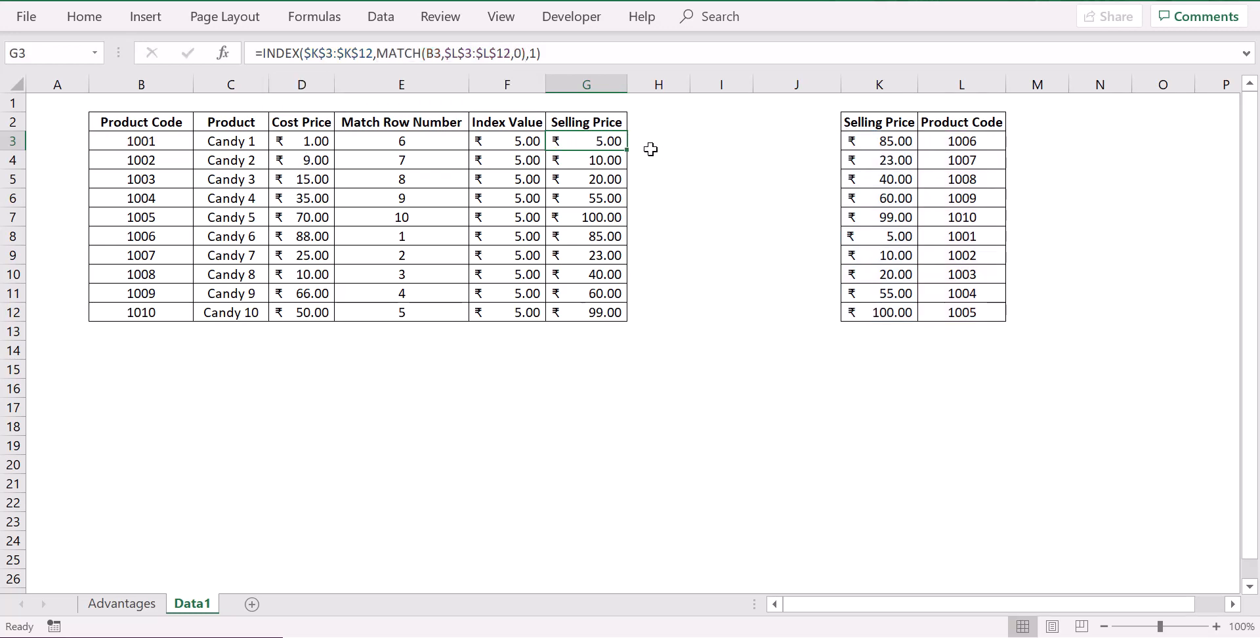